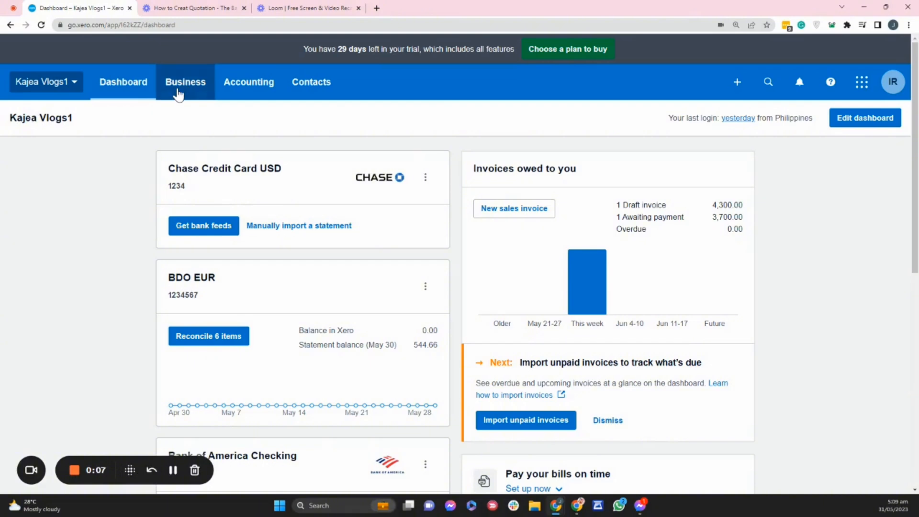
Open the invoices list and start a new credit note
left_click(178, 93)
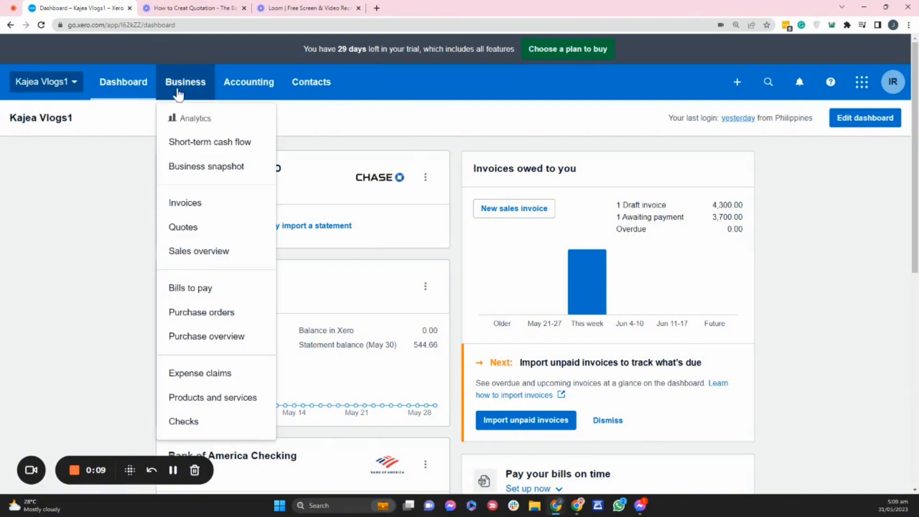
left_click(741, 88)
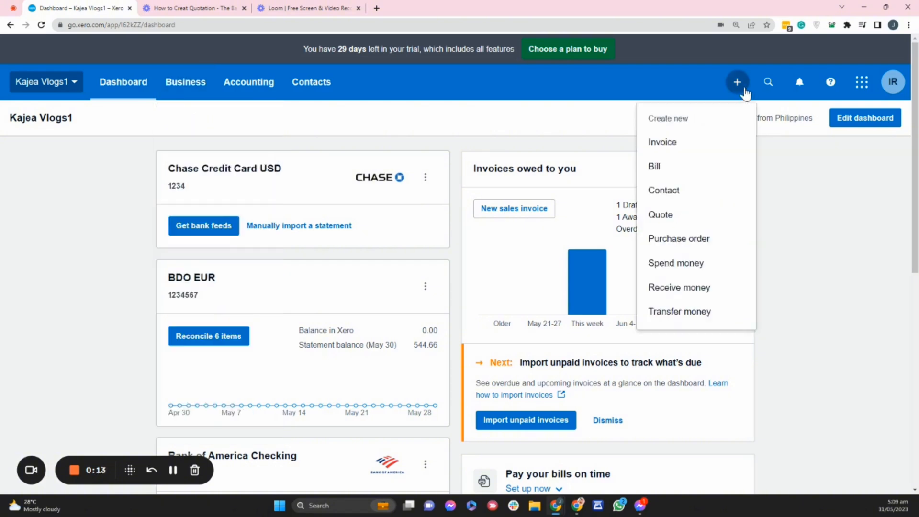
left_click(196, 98)
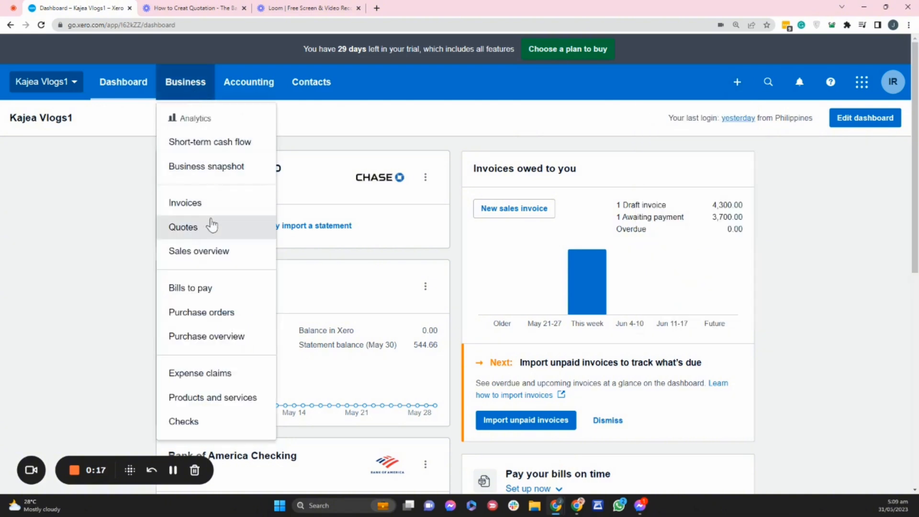
left_click(215, 211)
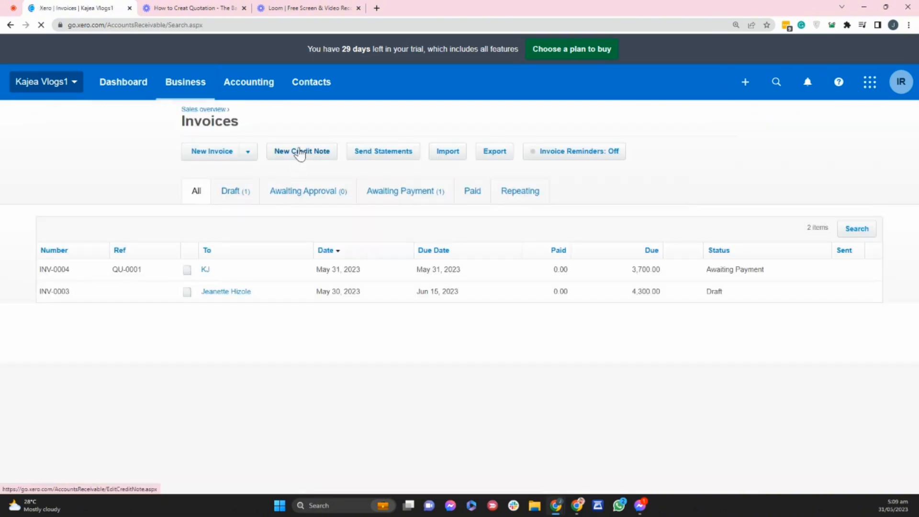
left_click(299, 151)
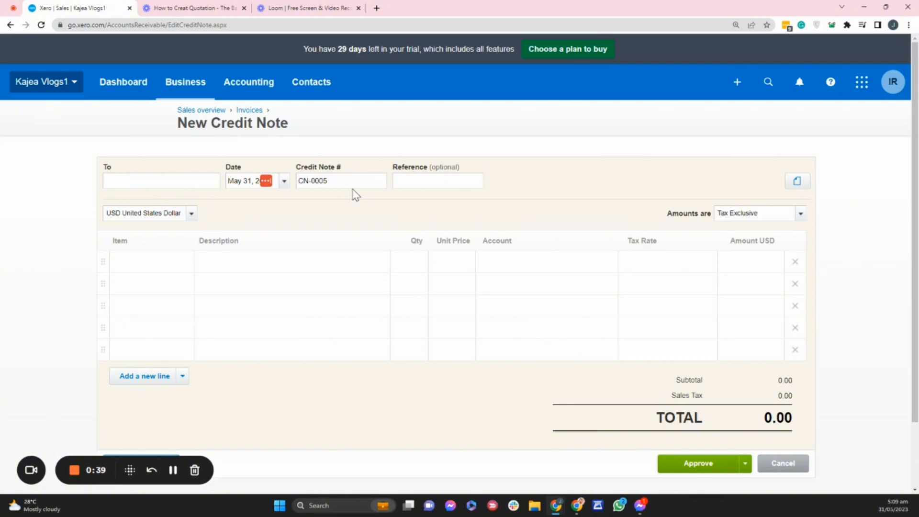
Enter the customer's name as the recipient of the new credit note
left_click(139, 182)
type("K.J")
type("K.J")
type("KJ")
Open the invoices list in a second browser tab and copy invoice number INV-0004 into the credit note's reference
left_click(185, 82)
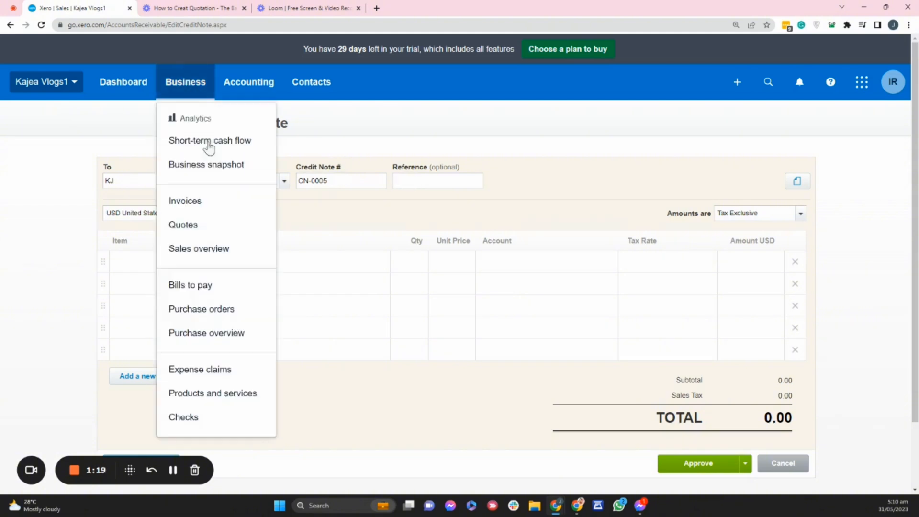
right_click(231, 201)
left_click(287, 207)
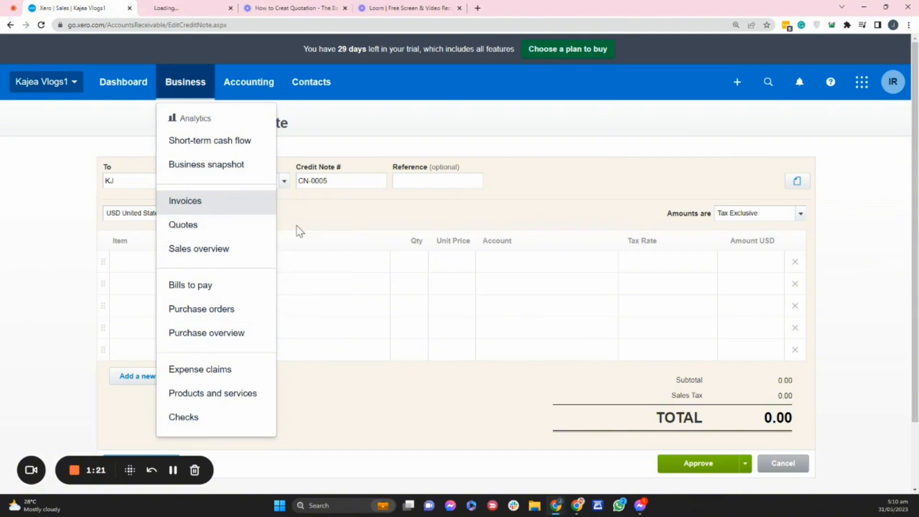
left_click(179, 6)
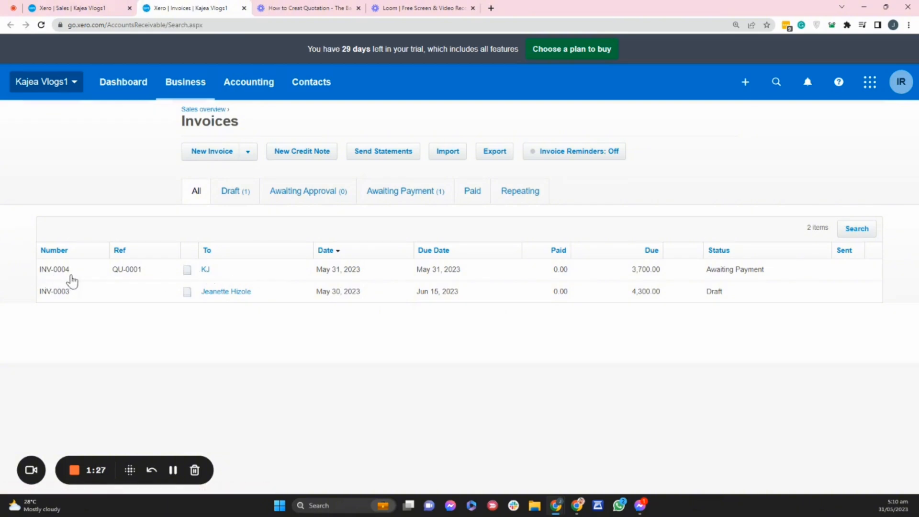
left_click_drag(74, 271, 41, 279)
key("ctrl+c")
left_click(84, 7)
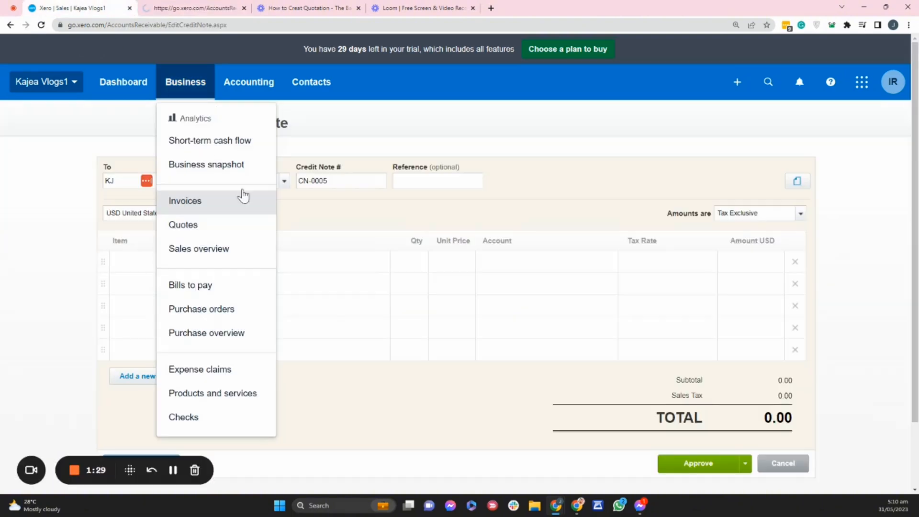
left_click(421, 180)
key("ctrl+v")
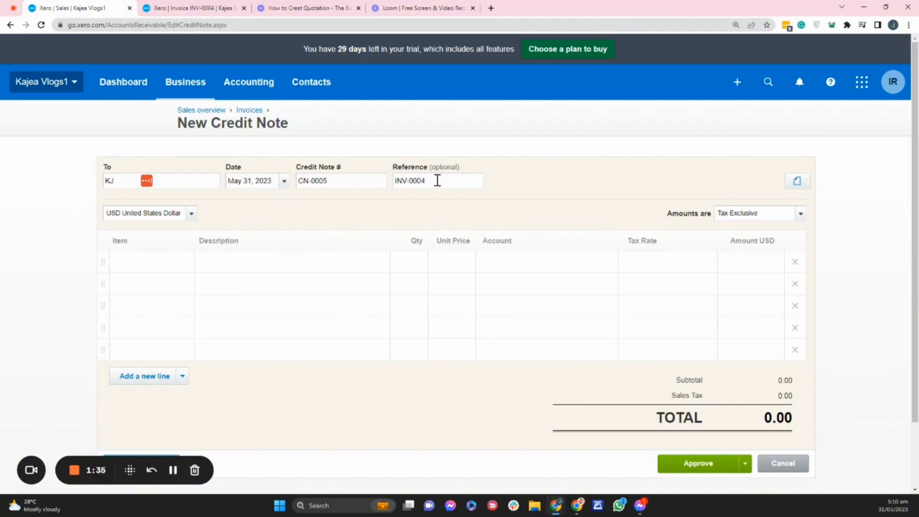
Add item AS_0002: Auditing Service as the credit note's first line, checking it against the line items of invoice INV-0004
left_click(160, 268)
left_click(187, 4)
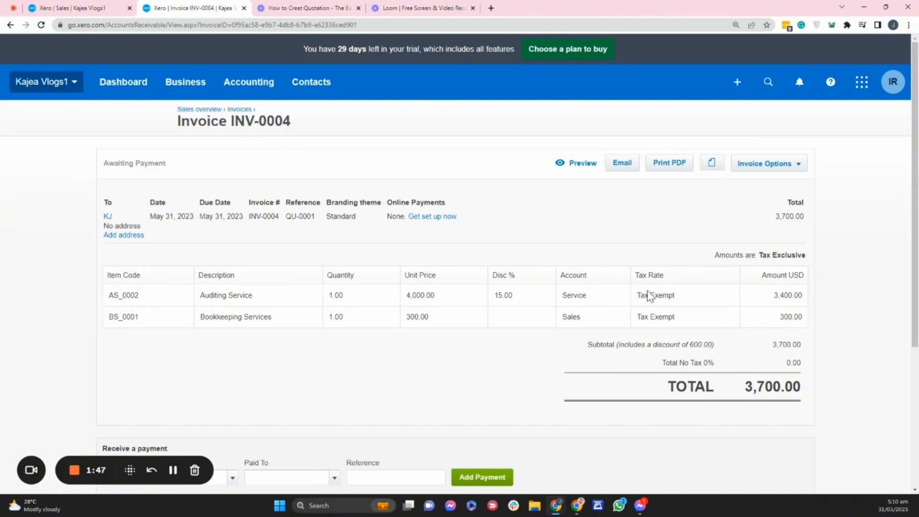
left_click(87, 6)
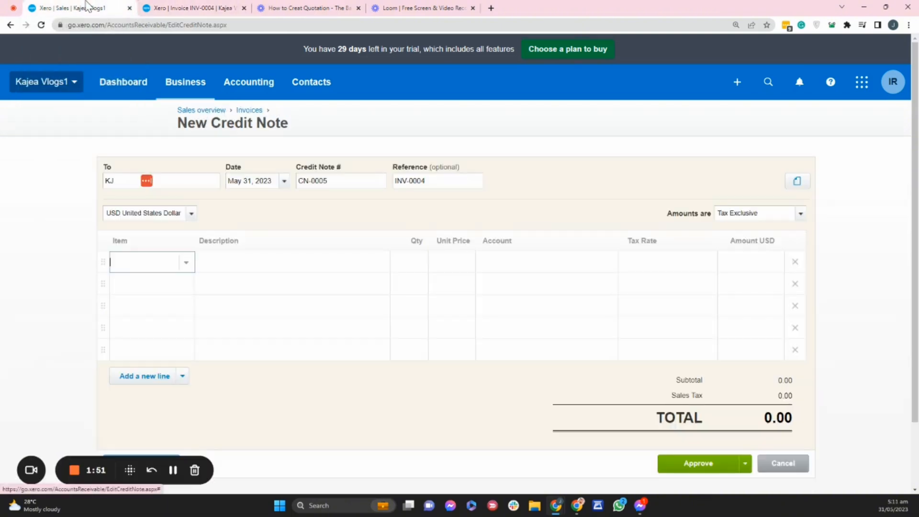
left_click(187, 266)
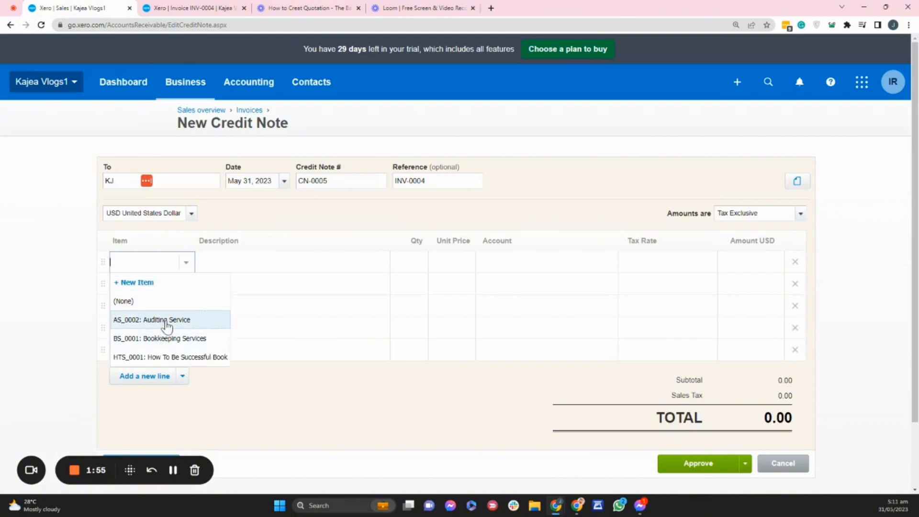
left_click(149, 319)
left_click(178, 7)
left_click(77, 6)
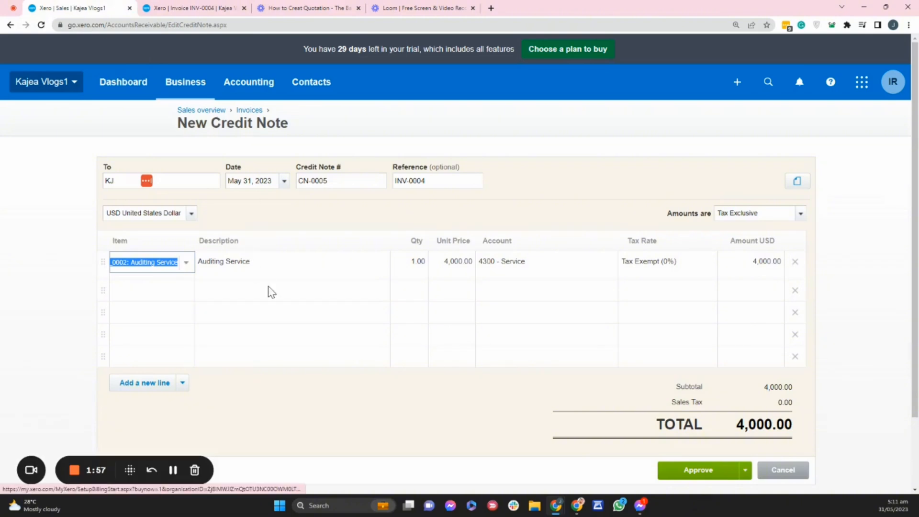
Set the Auditing Service line's unit price to 400 and approve the credit note
left_click(450, 266)
left_click(210, 8)
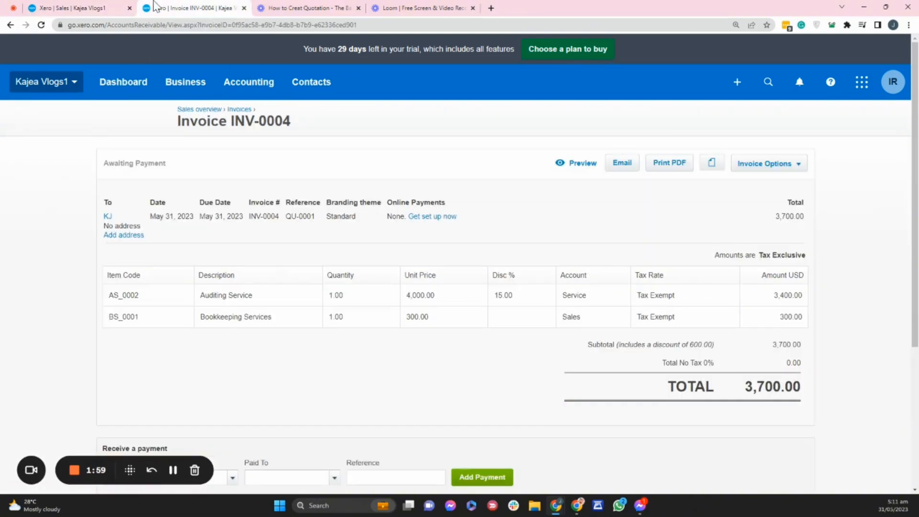
left_click(91, 8)
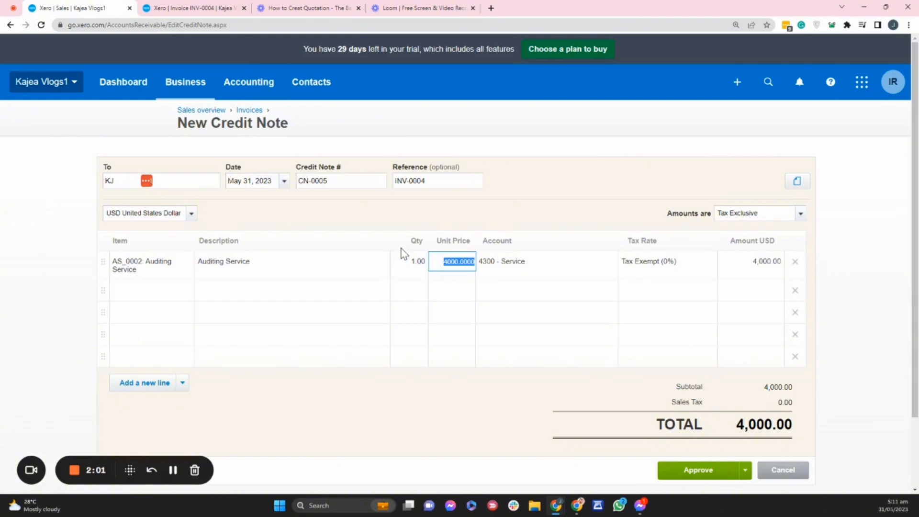
type("400")
left_click(564, 203)
scroll(648, 260, "down", 2)
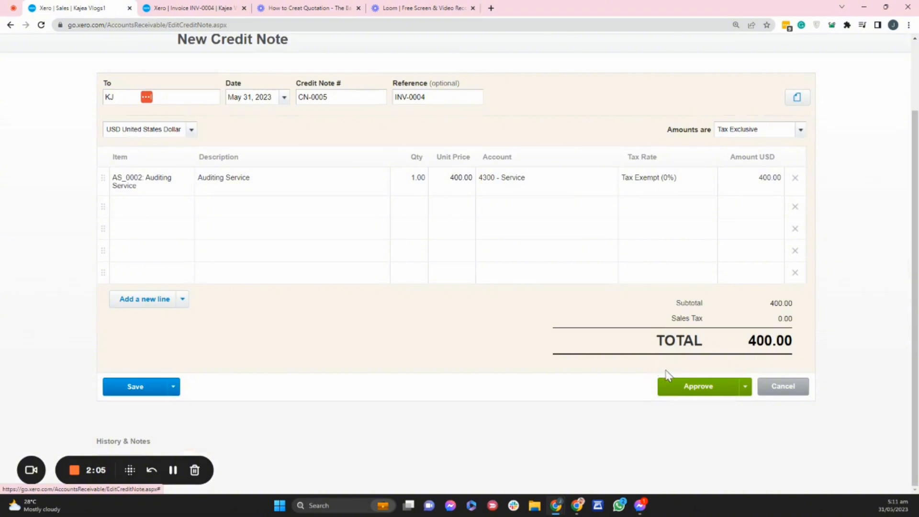
left_click(677, 386)
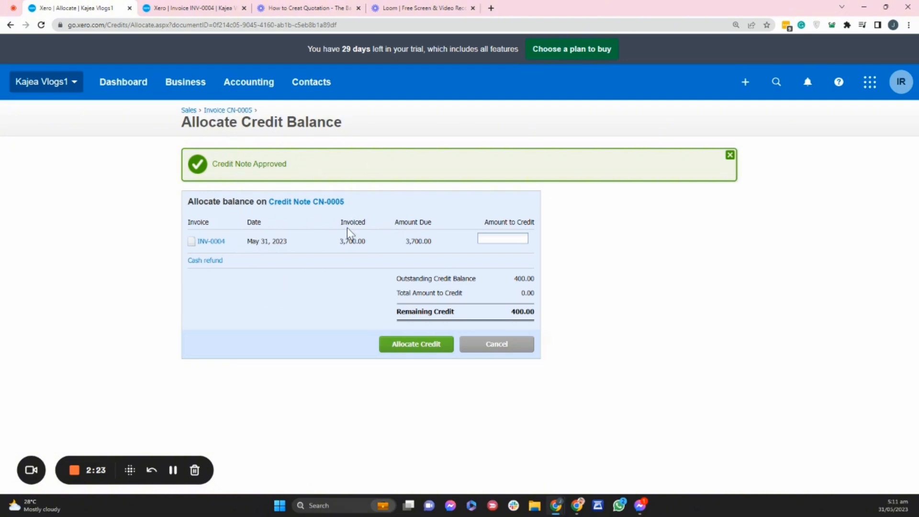
left_click(194, 7)
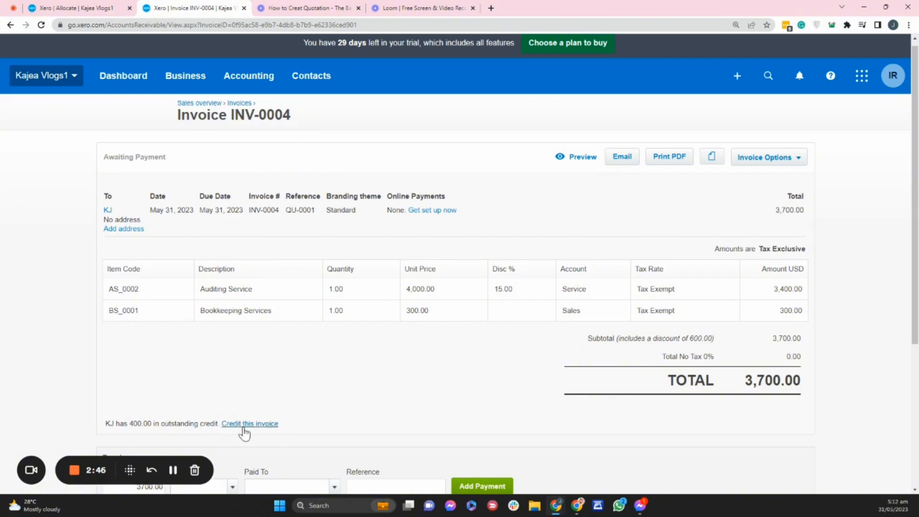
left_click(98, 7)
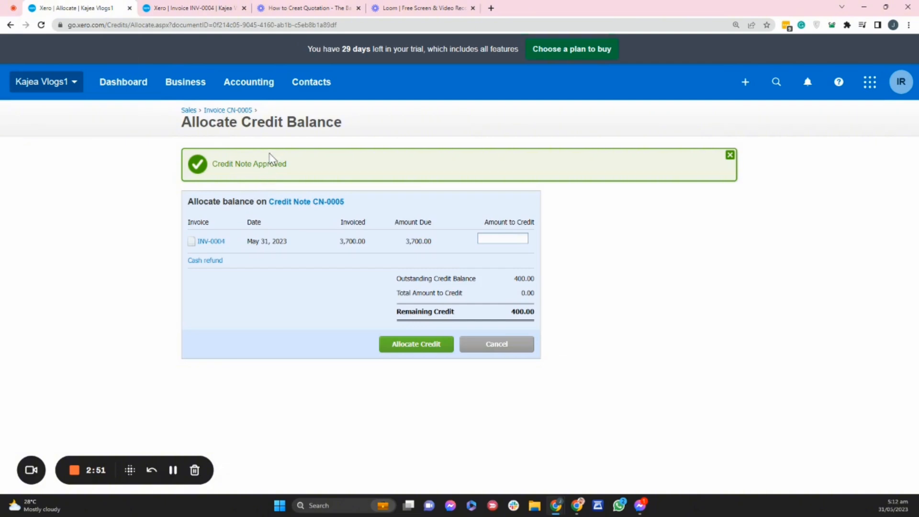
left_click(187, 90)
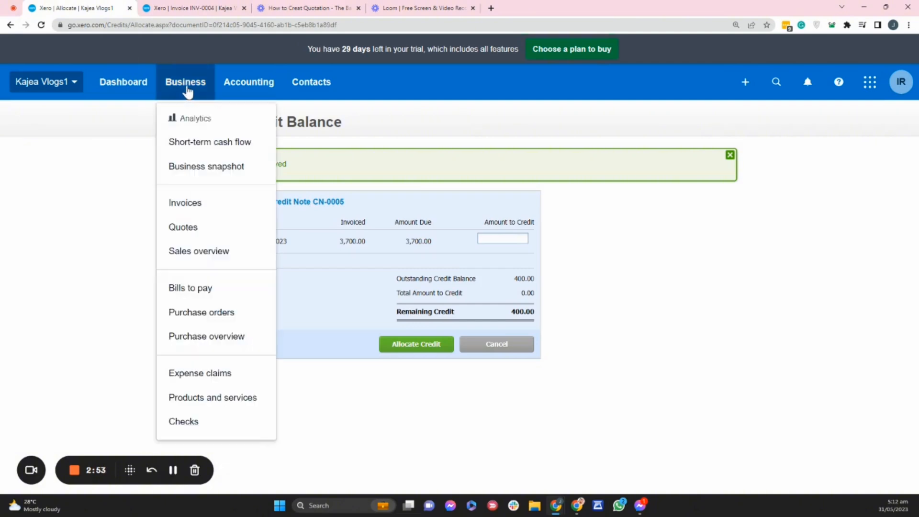
left_click(142, 145)
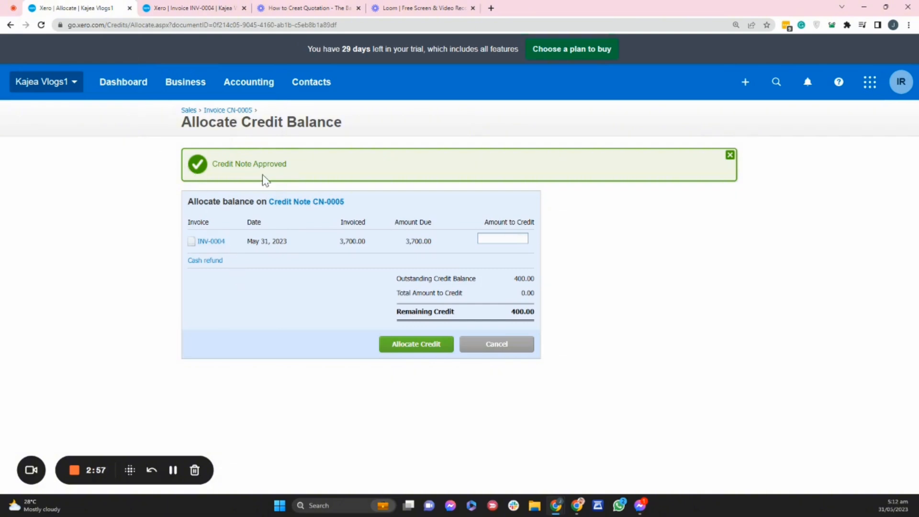
Allocate 400.00 of the customer's outstanding credit to invoice INV-0004 and check the amount due on the updated invoice
left_click(204, 7)
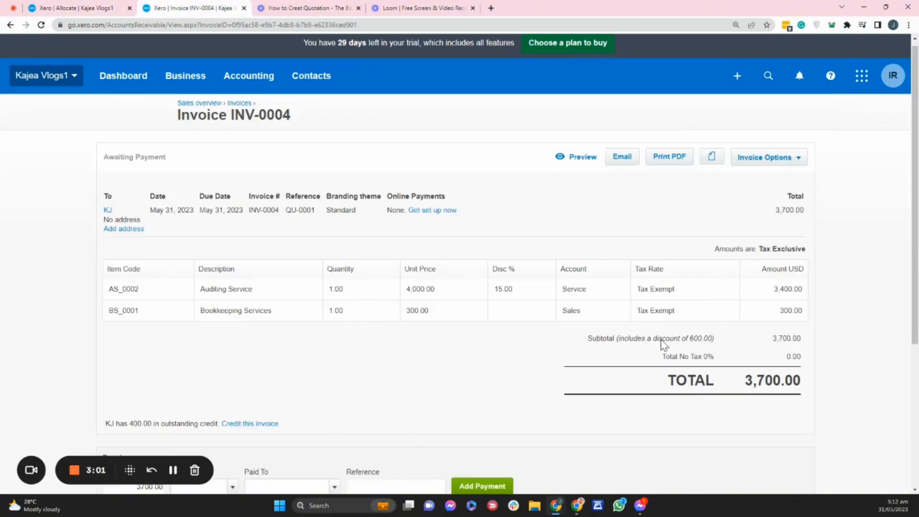
left_click(261, 424)
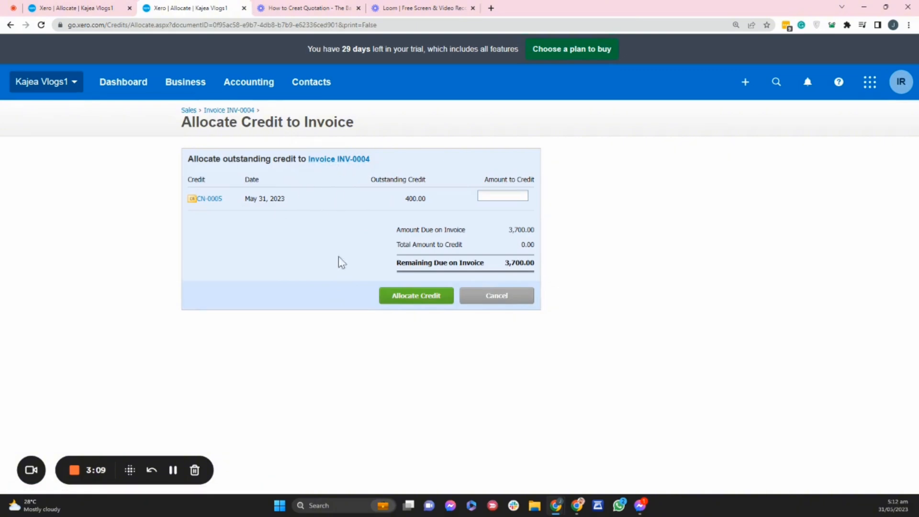
left_click(492, 201)
left_click_drag(509, 232, 536, 233)
left_click(362, 245)
left_click(415, 295)
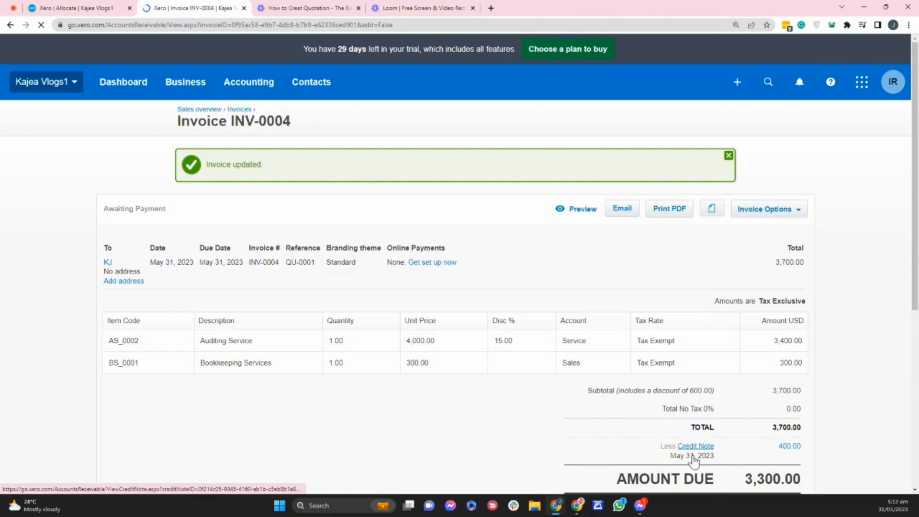
scroll(780, 440, "down", 1)
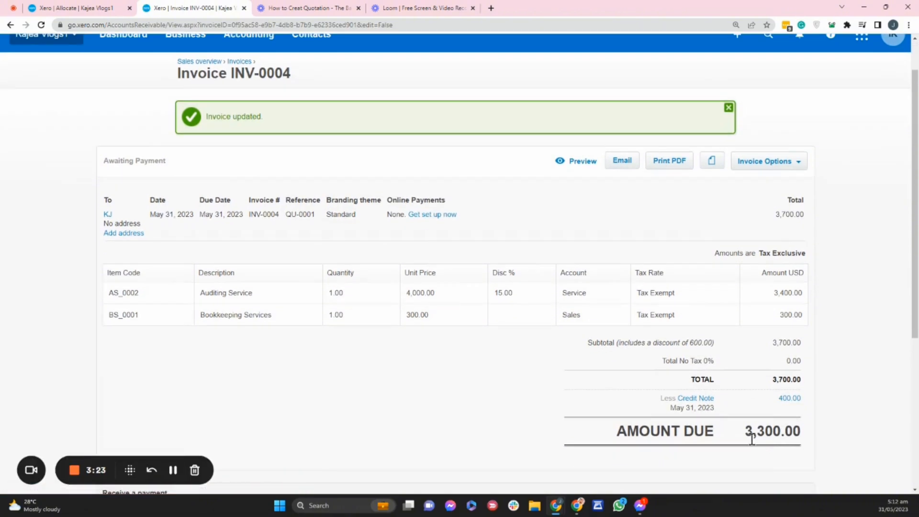
left_click_drag(752, 438, 804, 441)
left_click(740, 408)
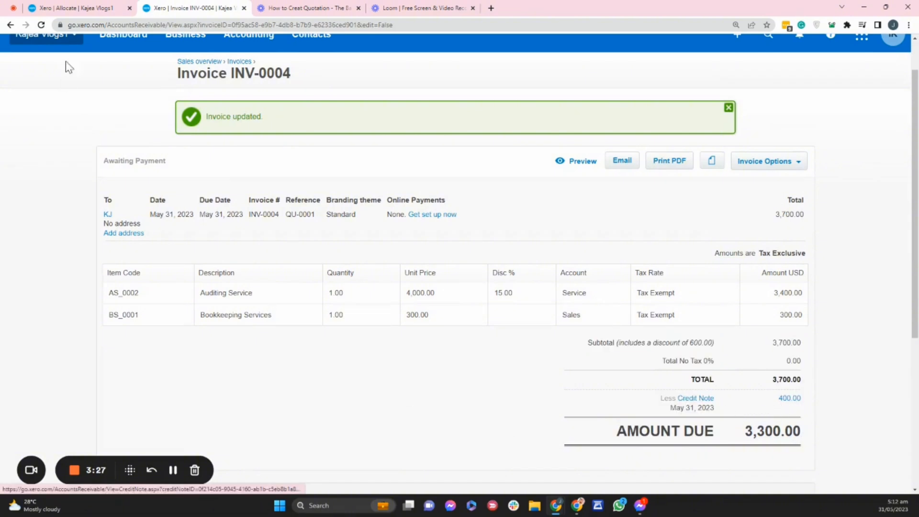
Go back from the credit allocation page to the invoices list and start another new credit note
left_click(77, 9)
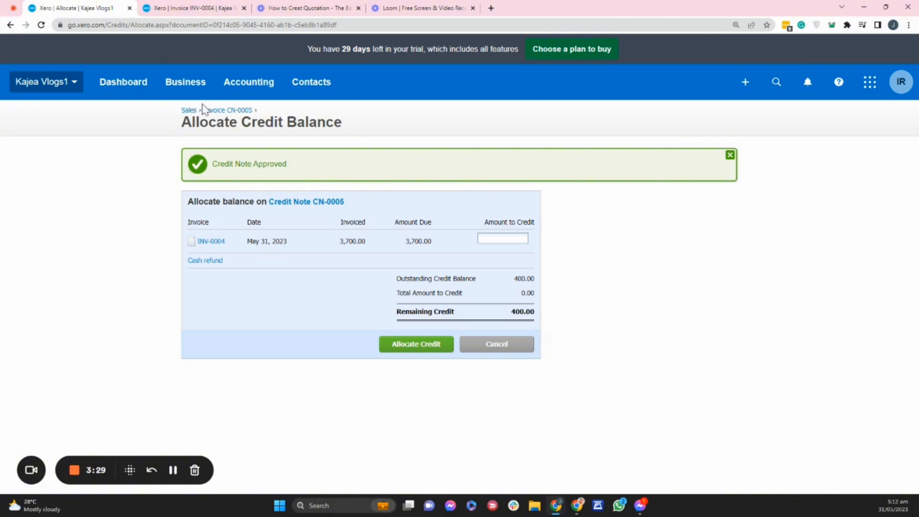
left_click(188, 111)
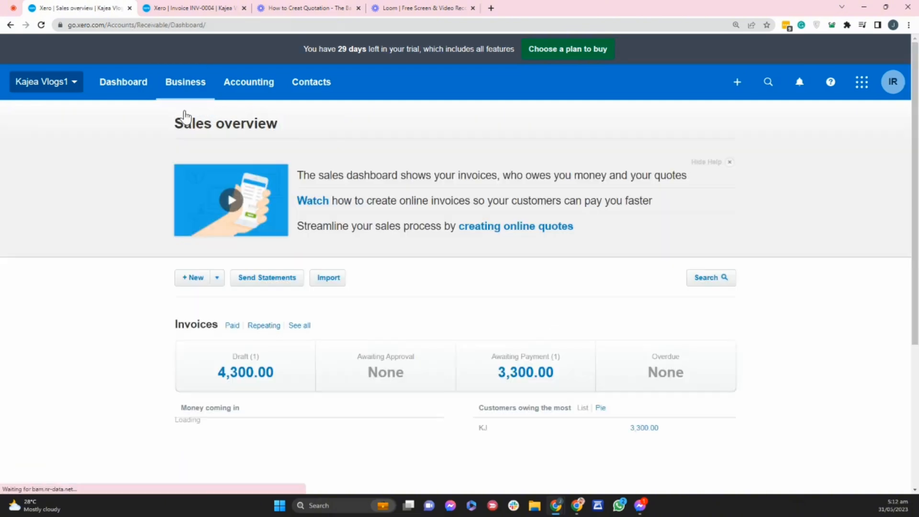
left_click(177, 89)
left_click(193, 203)
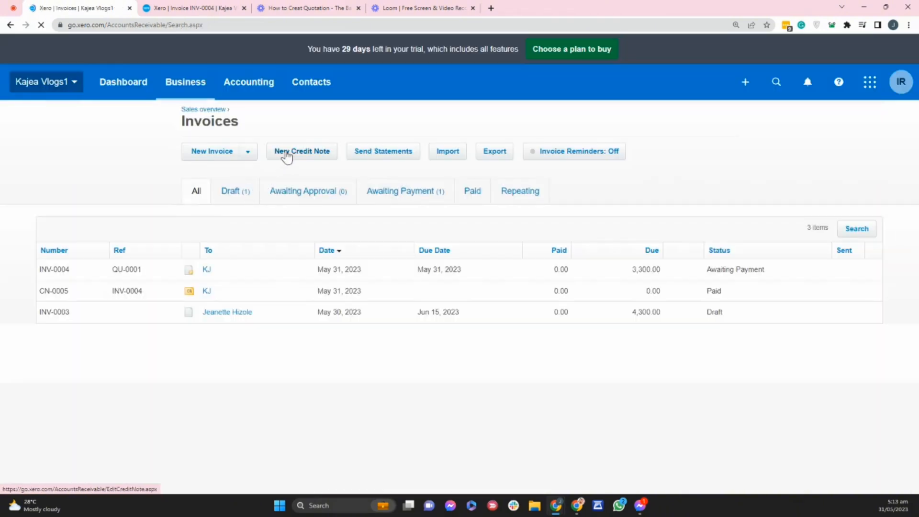
left_click(287, 153)
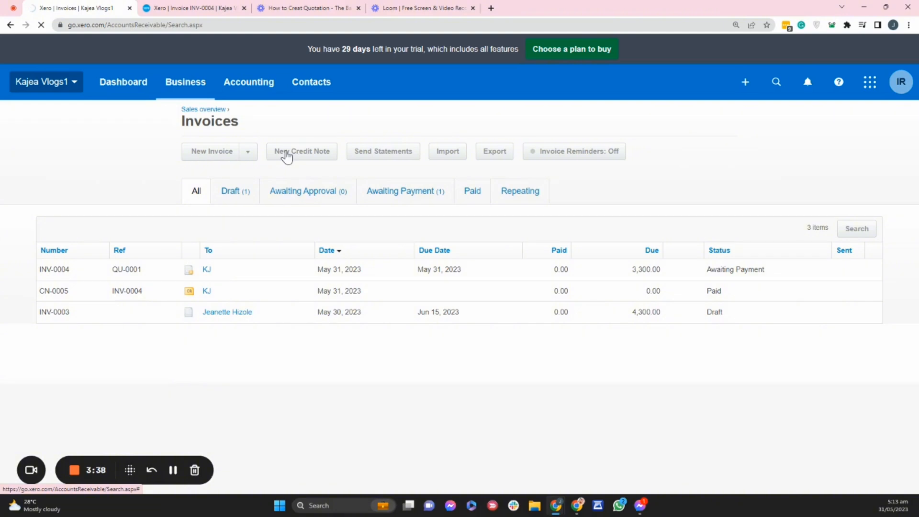
Check the invoices awaiting payment in the other browser tab and enter the customer's name on the blank credit note
left_click(189, 8)
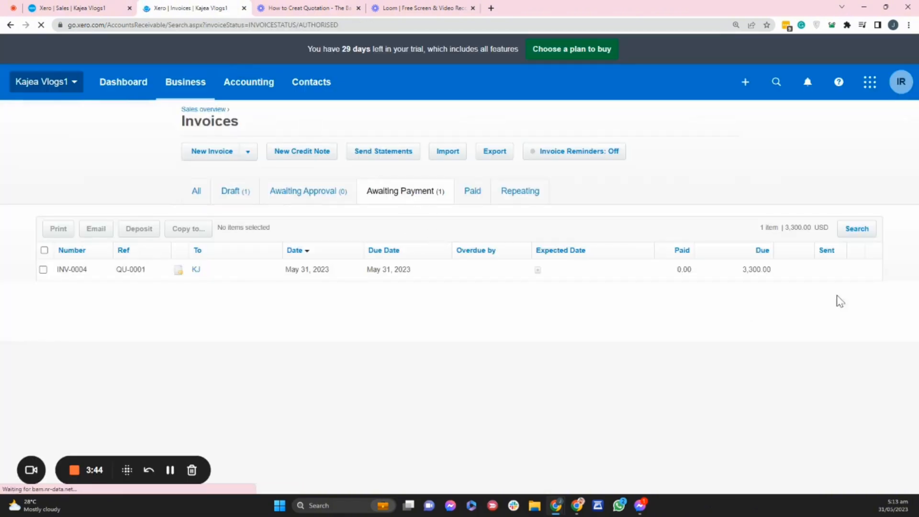
left_click(56, 5)
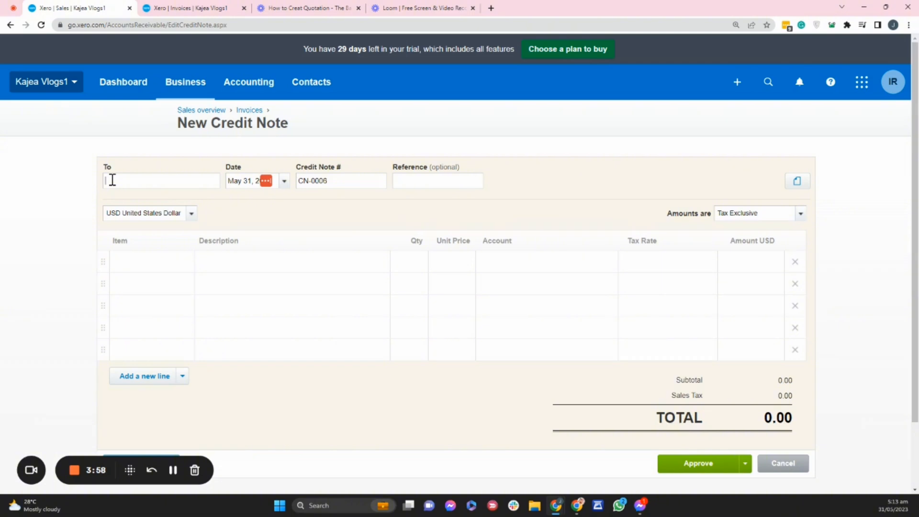
type("K J")
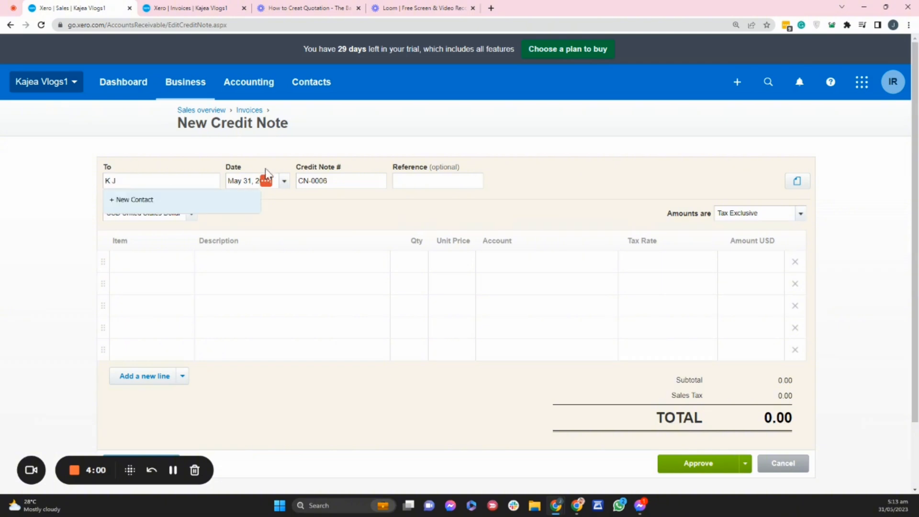
left_click(535, 192)
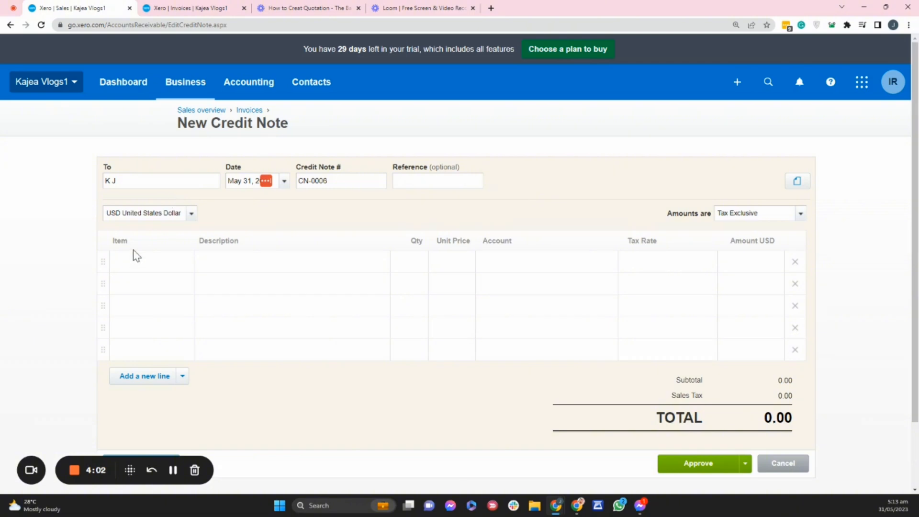
Add the AS_0002 Auditing Service item at a unit price of 1000, approve credit note CN-0006 and review it
left_click(161, 269)
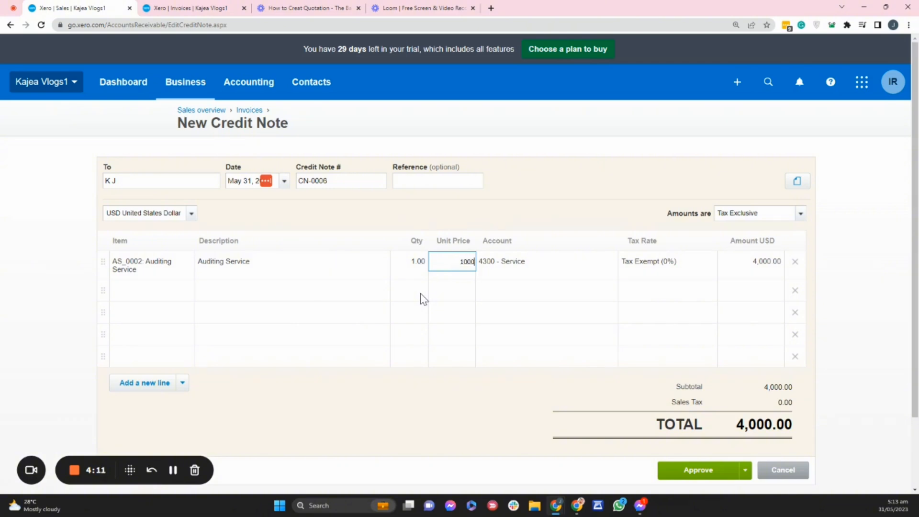
left_click(580, 196)
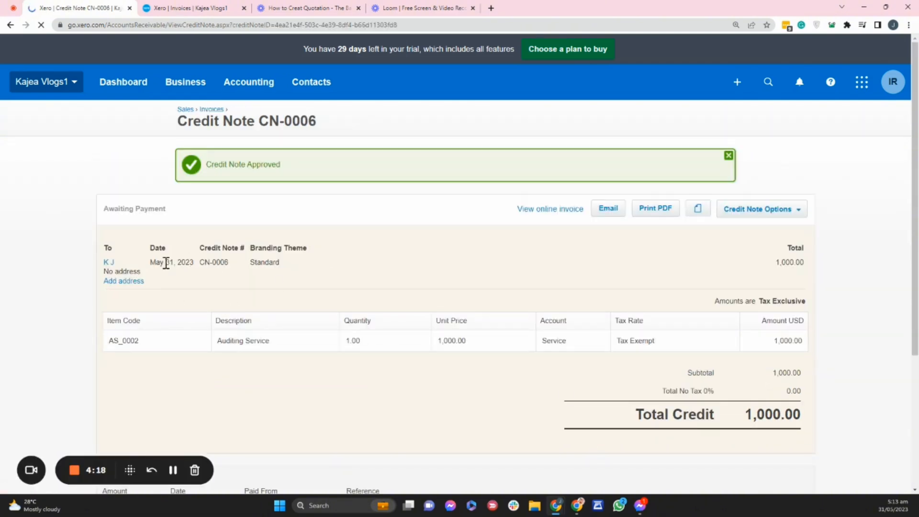
scroll(354, 310, "down", 1)
scroll(356, 310, "down", 1)
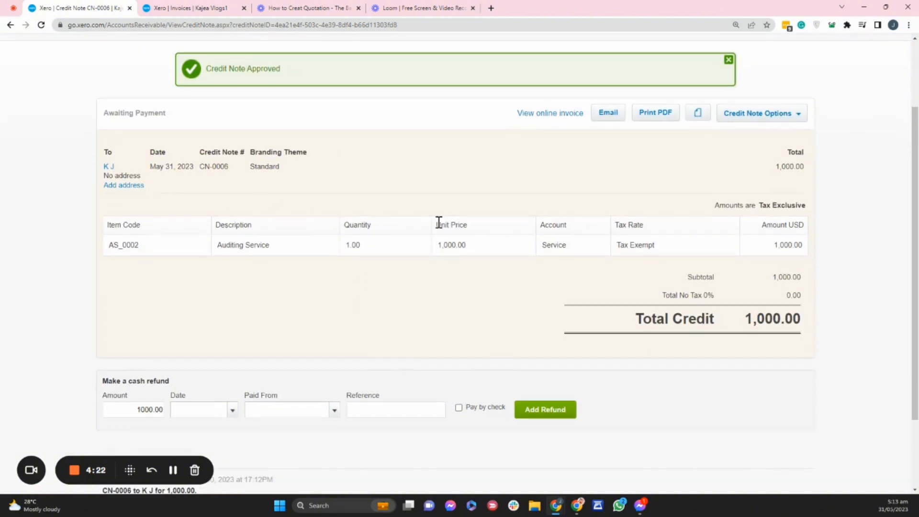
scroll(439, 222, "up", 2)
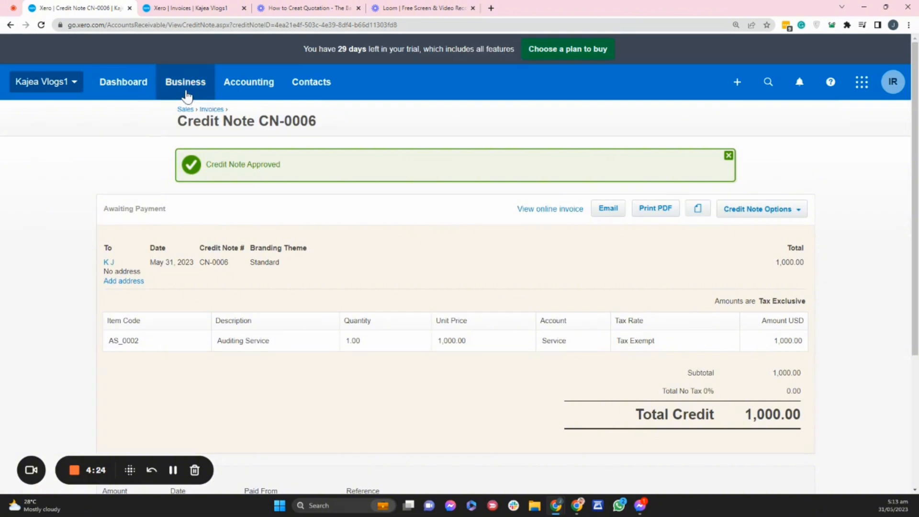
Open the invoices list in a new browser tab, and return to the approved credit note CN-0006
right_click(183, 110)
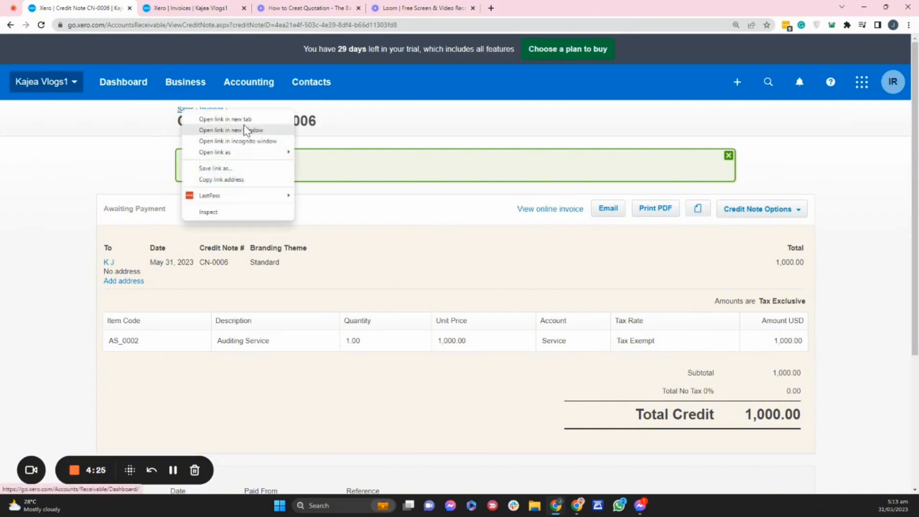
left_click(186, 86)
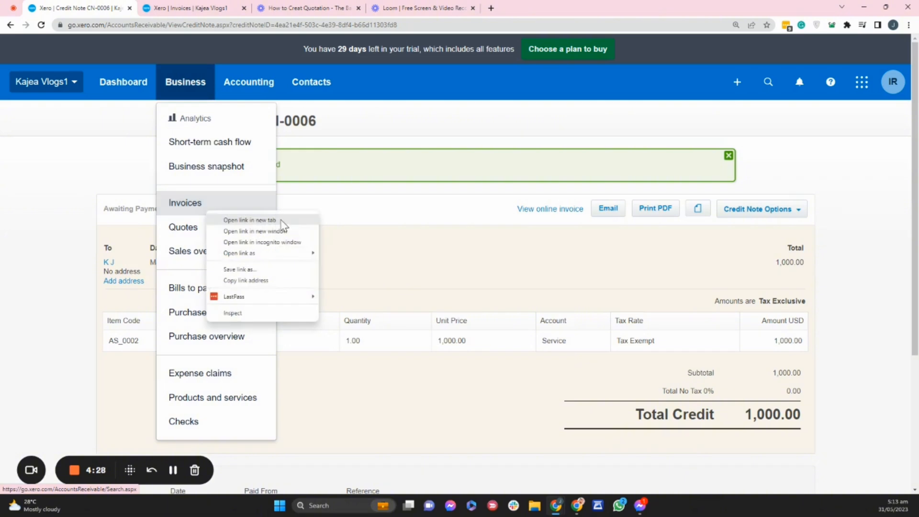
left_click(282, 221)
left_click(215, 6)
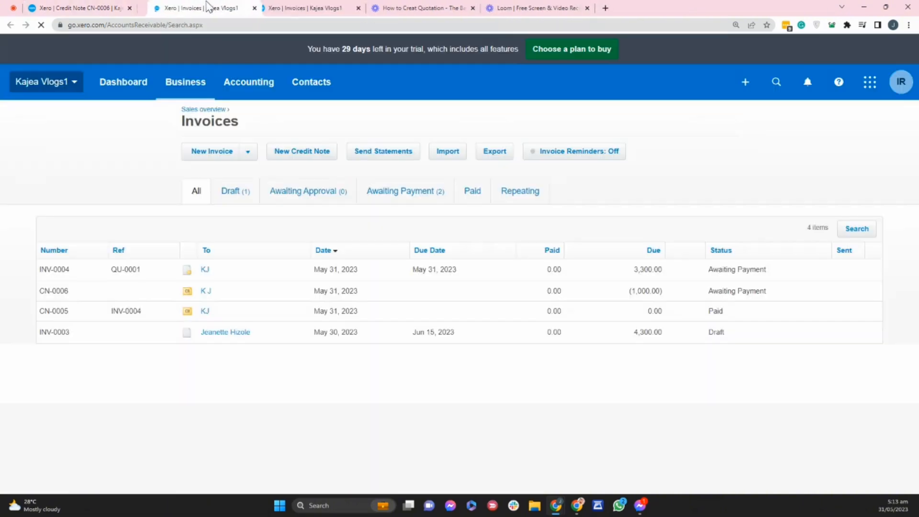
left_click(92, 5)
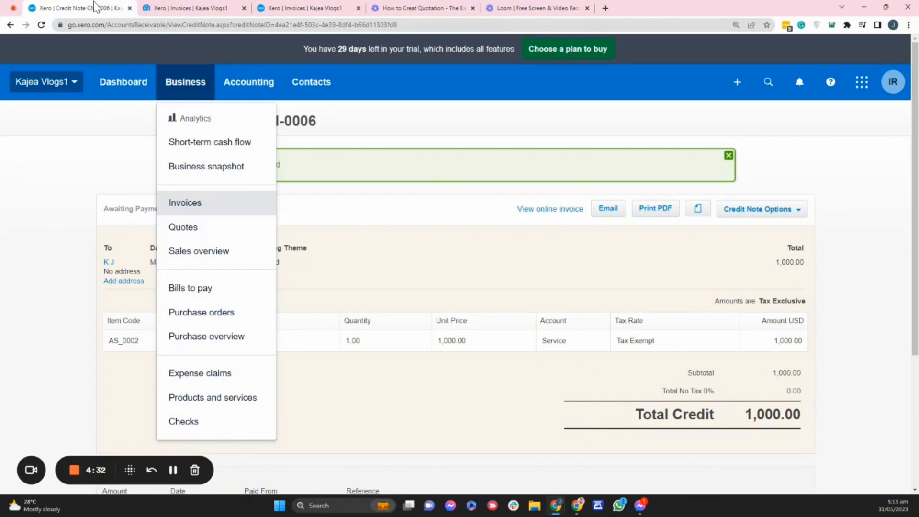
left_click(378, 288)
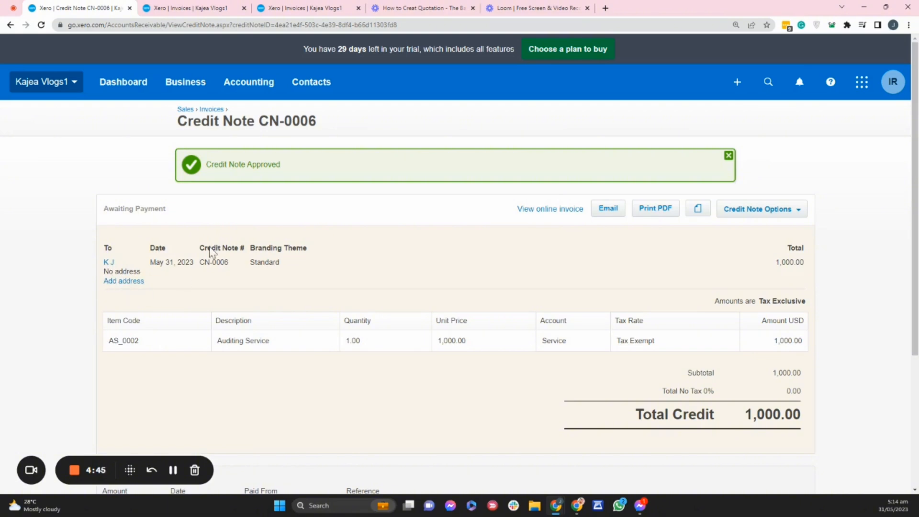
Start another credit note from the newly opened invoices list and enter the existing customer's name without a space
left_click(203, 8)
left_click(317, 157)
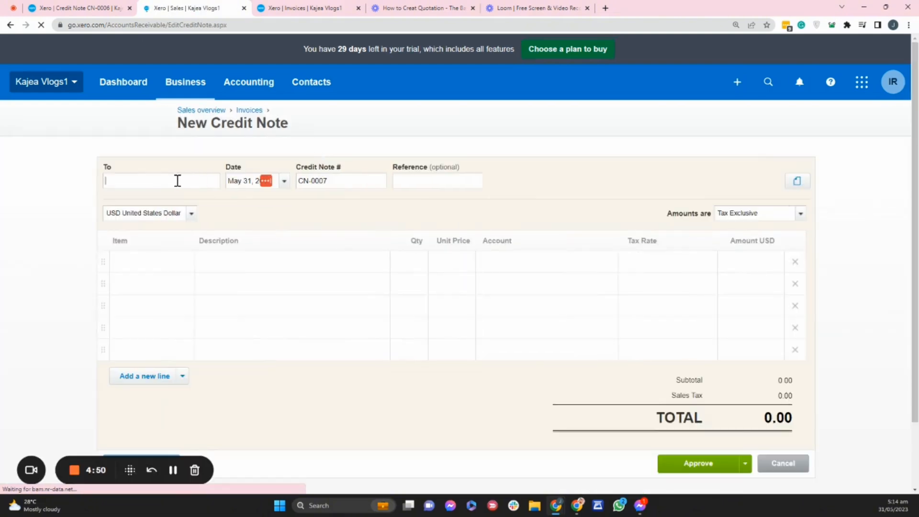
type("K")
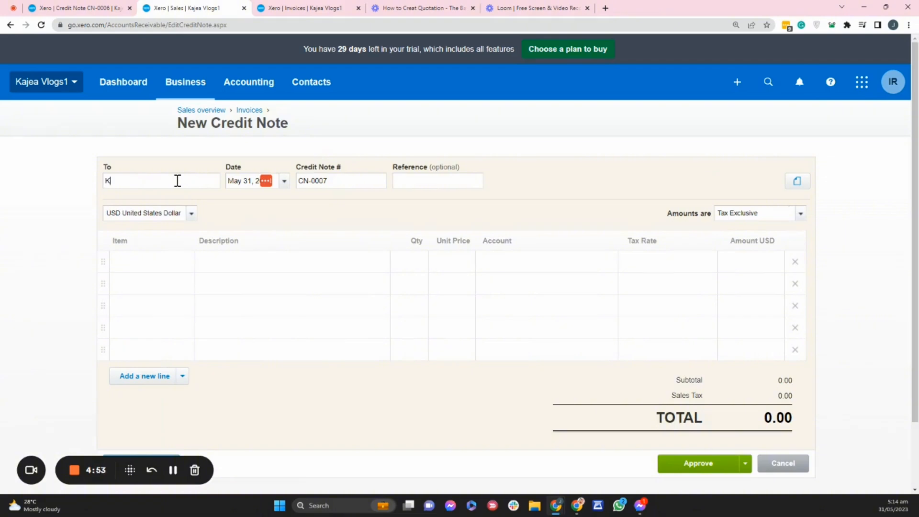
type("J")
left_click(179, 216)
Add the AS_0002 Auditing Service item, set its unit price to 600 and approve credit note CN-0007
left_click(165, 262)
left_click(185, 263)
left_click(158, 320)
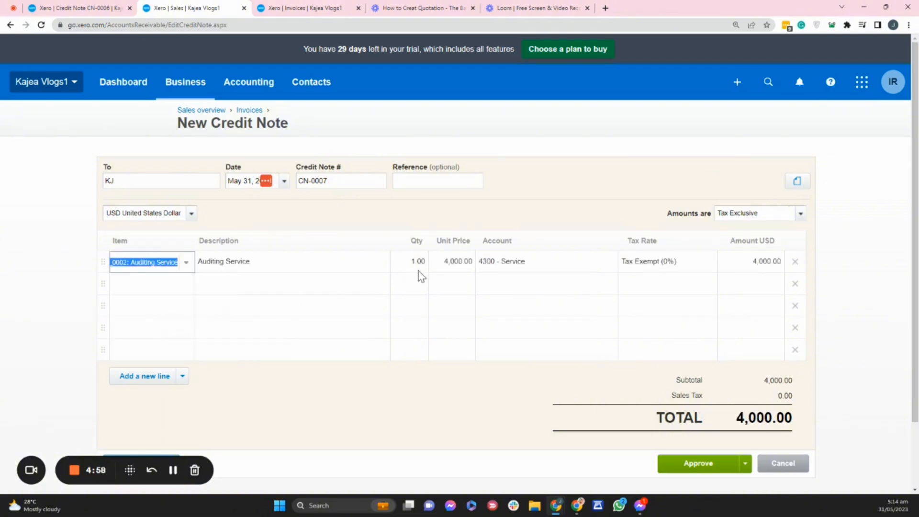
left_click(457, 261)
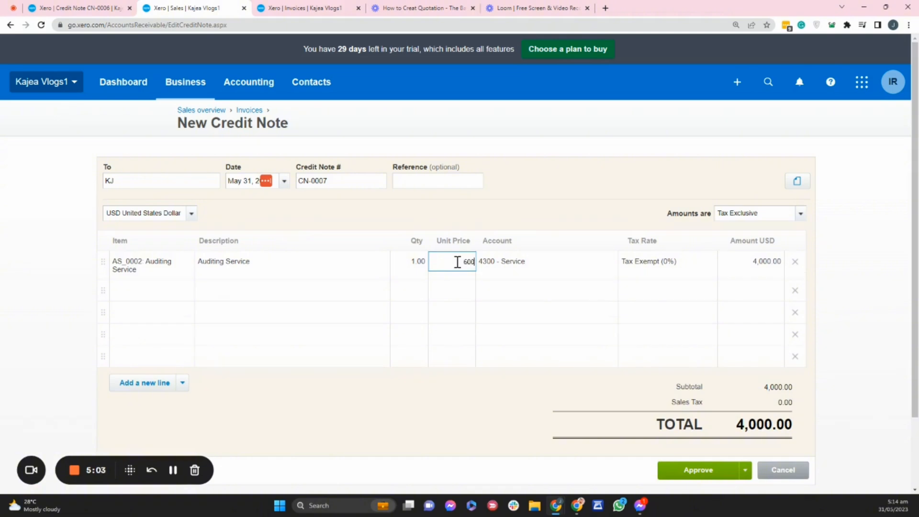
type("600")
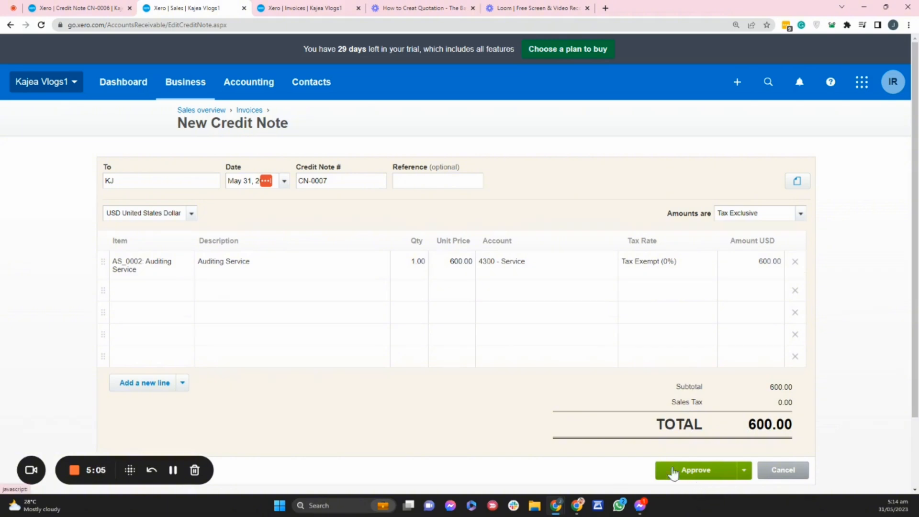
left_click(673, 473)
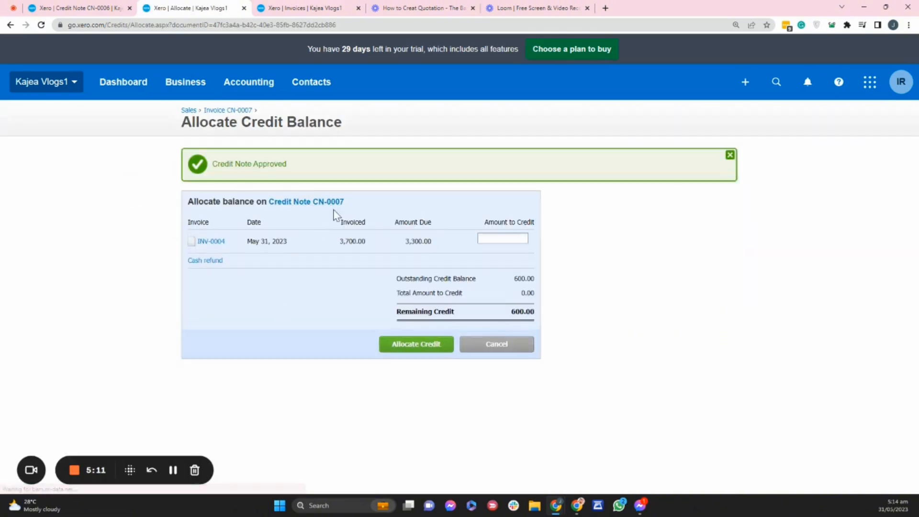
Compare the approved credit note CN-0006 page with the credit allocation page for CN-0007
left_click(113, 7)
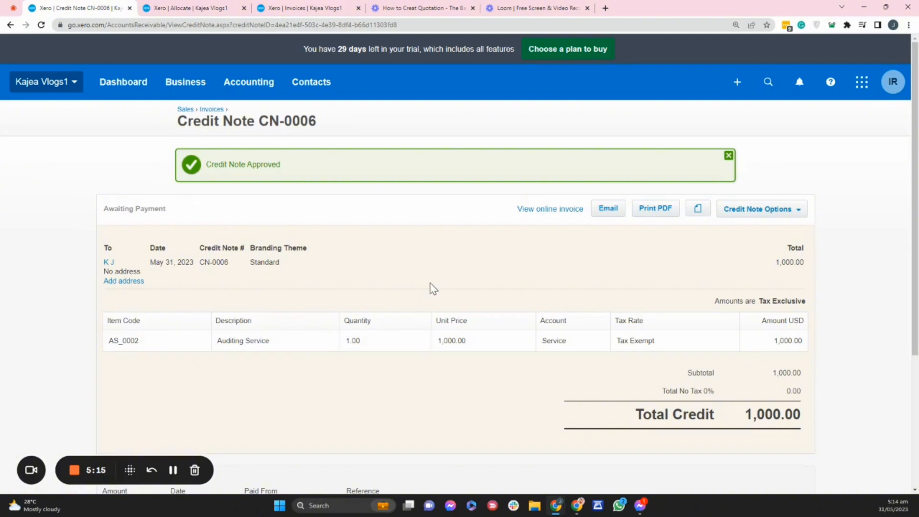
scroll(431, 287, "down", 2)
scroll(481, 281, "up", 3)
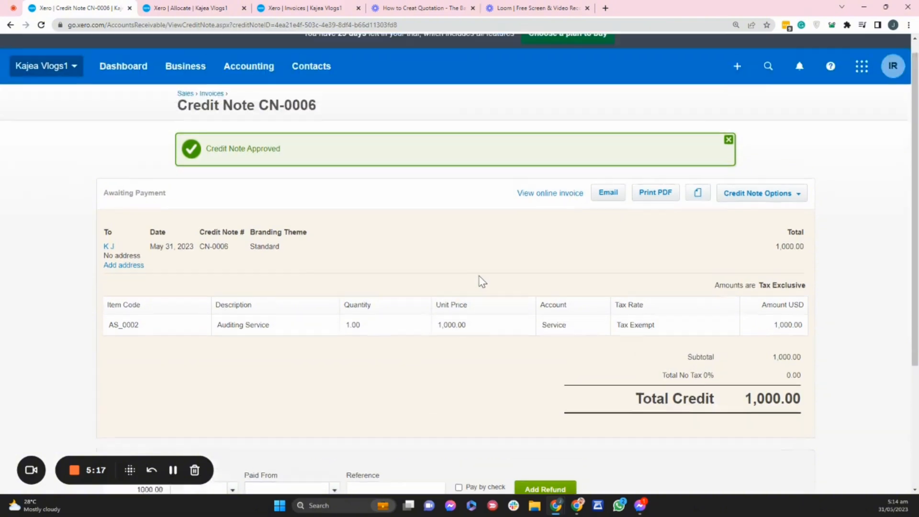
scroll(481, 281, "down", 4)
left_click(225, 8)
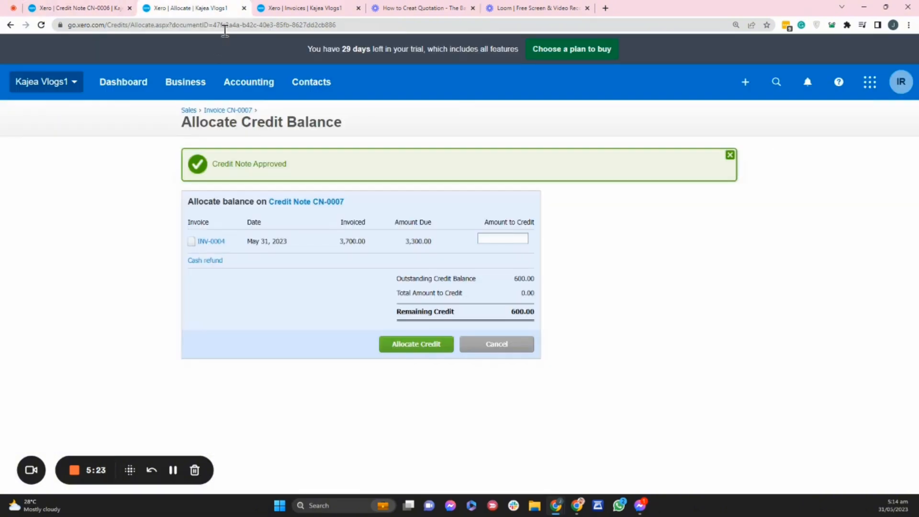
List the invoices awaiting payment, open INV-0004 in a new browser tab and bring up its credit allocation page
left_click(297, 8)
left_click(393, 194)
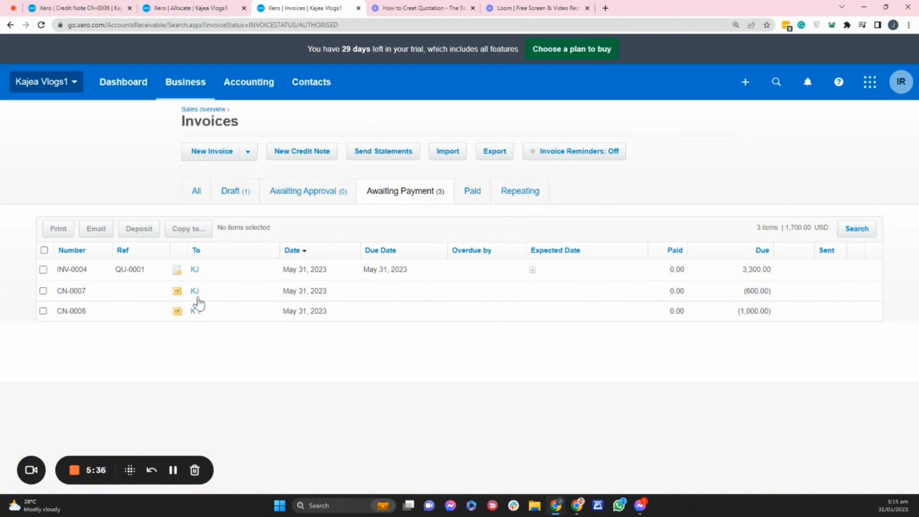
right_click(195, 278)
left_click(247, 284)
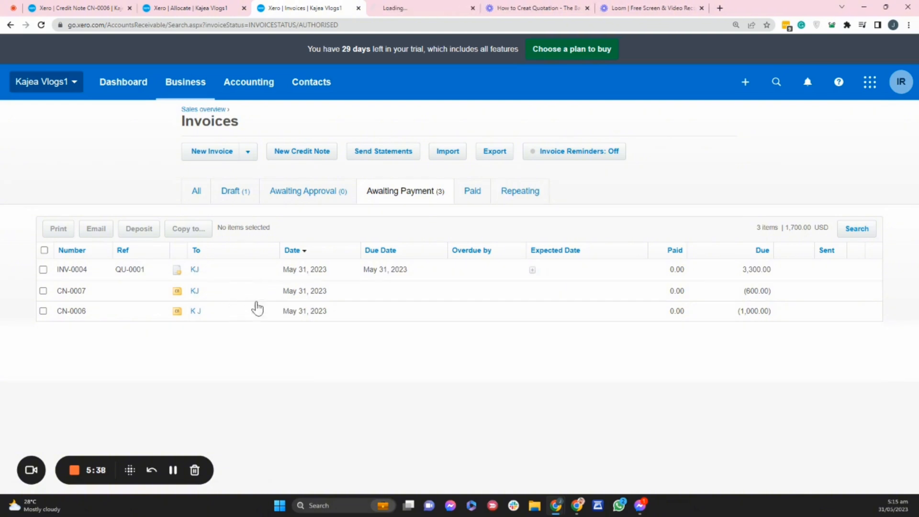
left_click(430, 7)
scroll(463, 174, "down", 5)
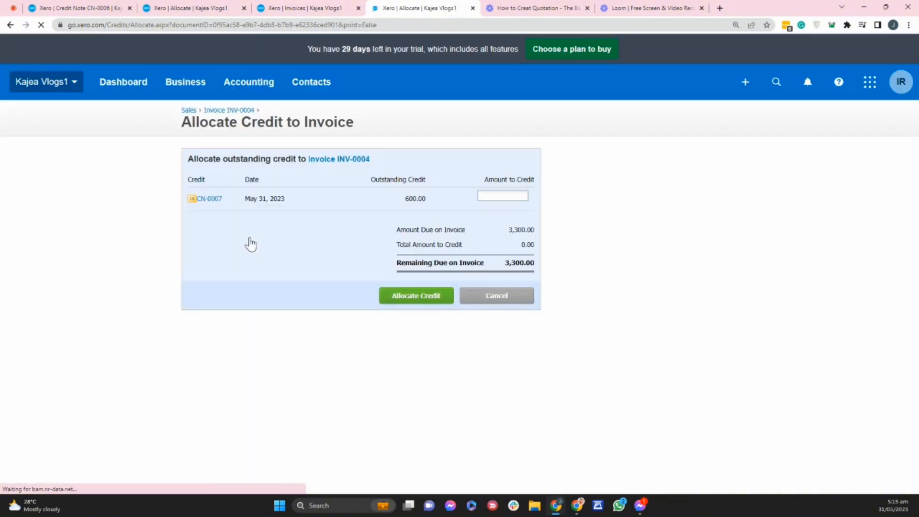
Compare the customer names in the awaiting-payment list with the credit offered for allocation, and go back to invoice INV-0004
left_click(301, 7)
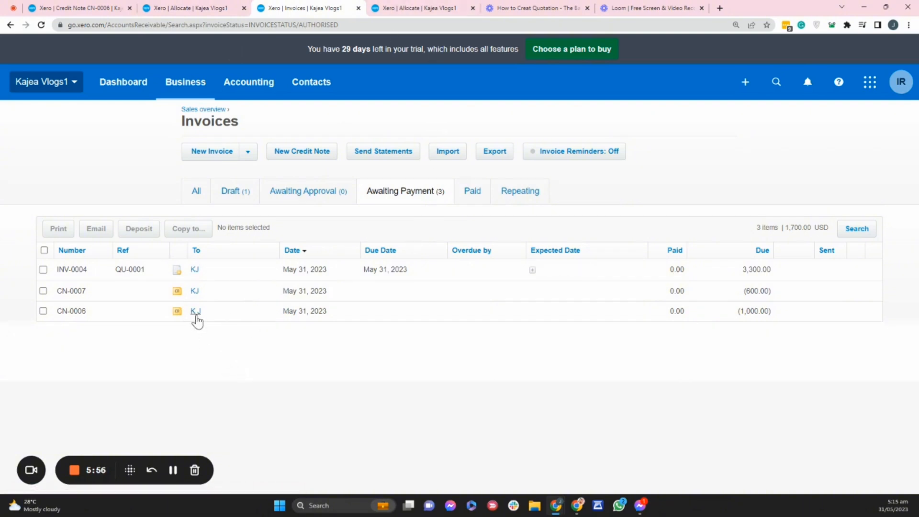
left_click(395, 8)
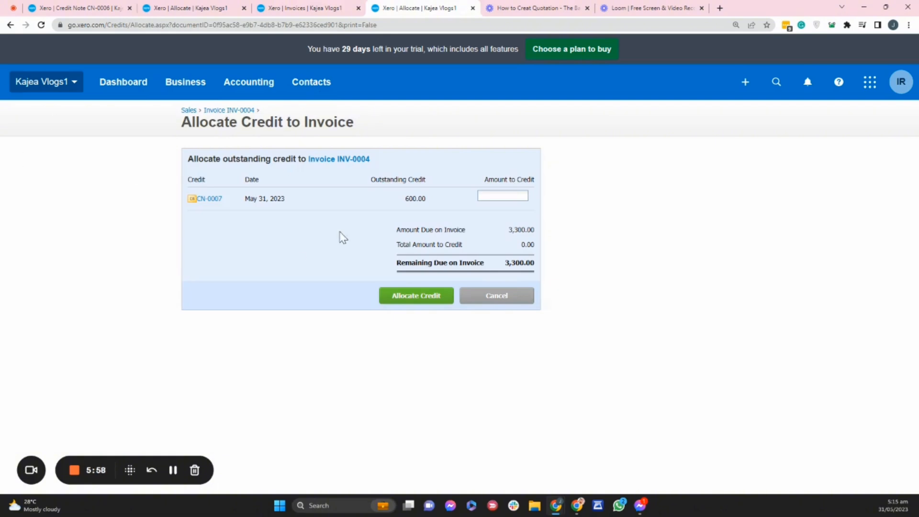
left_click(10, 26)
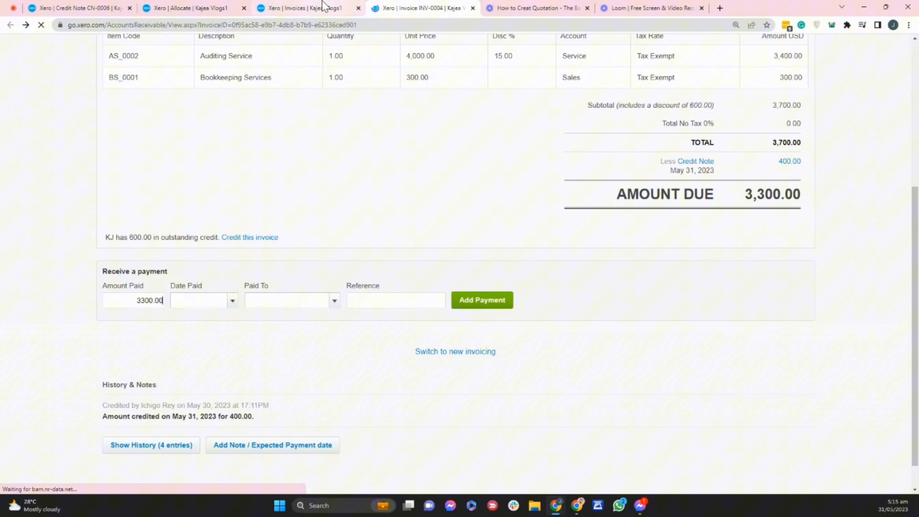
Edit credit note CN-0006 so the customer's name matches the contact on invoice INV-0004, and update it
left_click(324, 7)
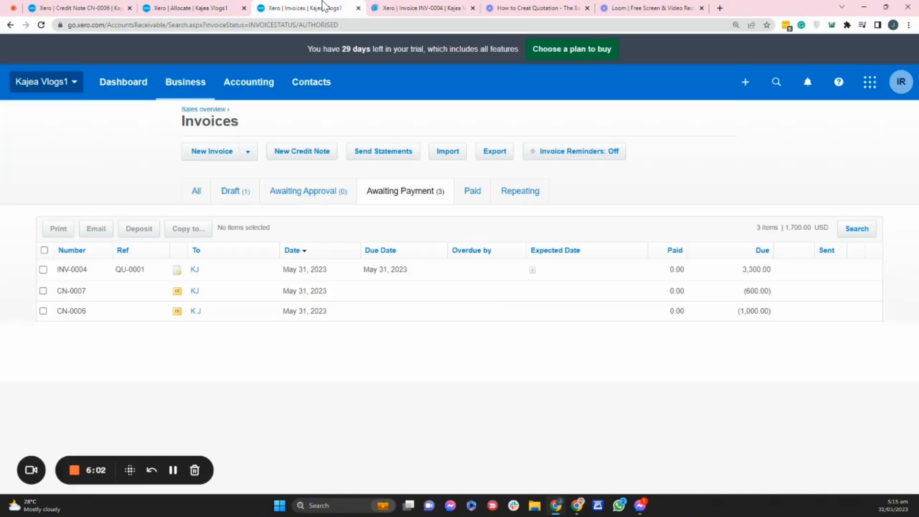
left_click(195, 313)
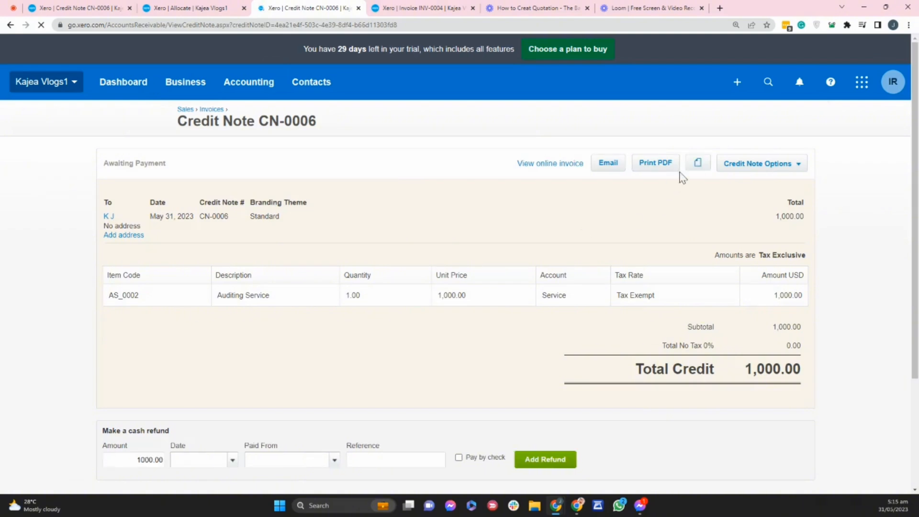
left_click(799, 169)
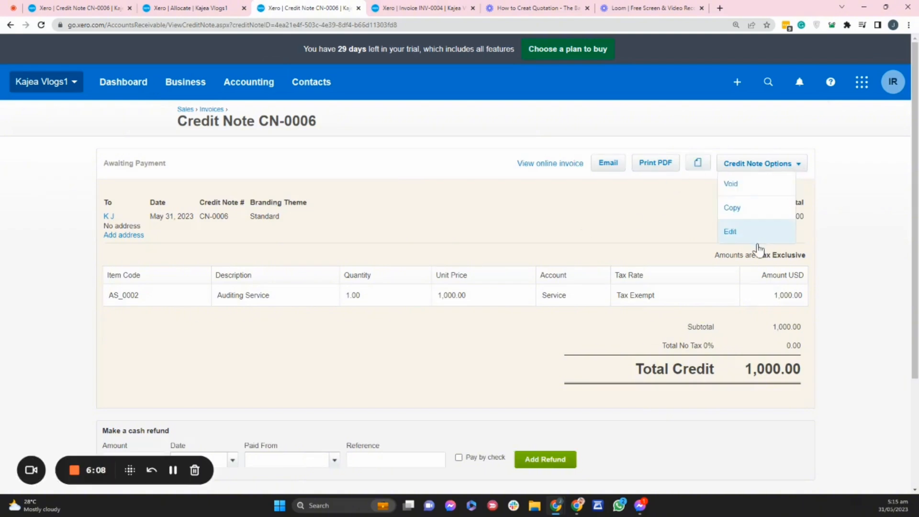
left_click(731, 232)
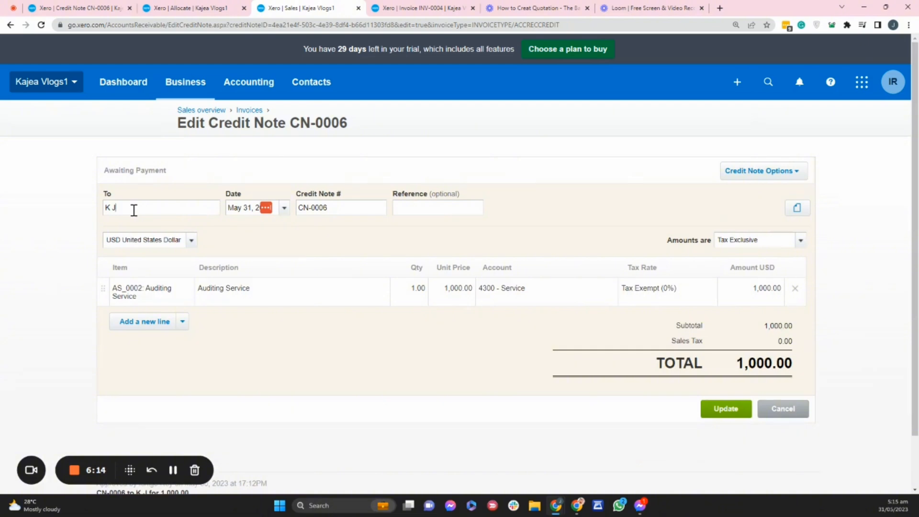
left_click(137, 223)
left_click(726, 408)
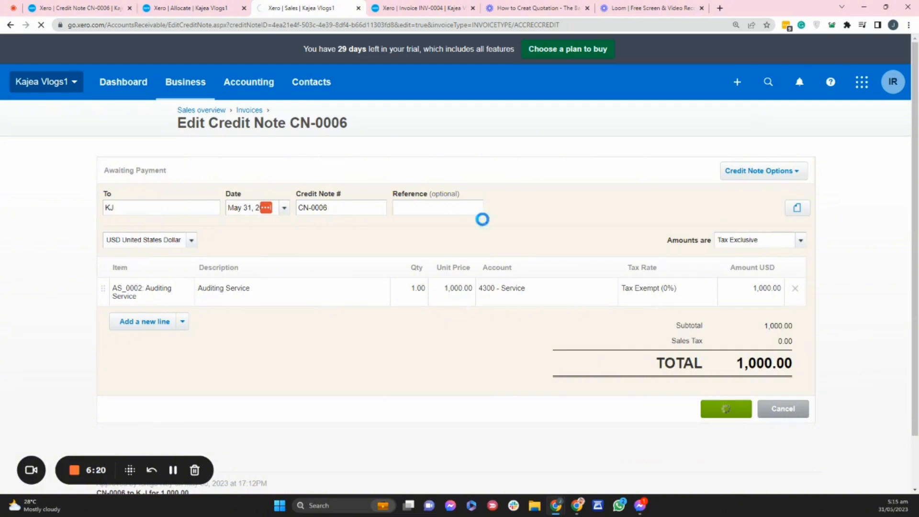
Allocate the customer's outstanding credit to invoice INV-0004, crediting 1,000.00 from CN-0006
mouse_move(415, 5)
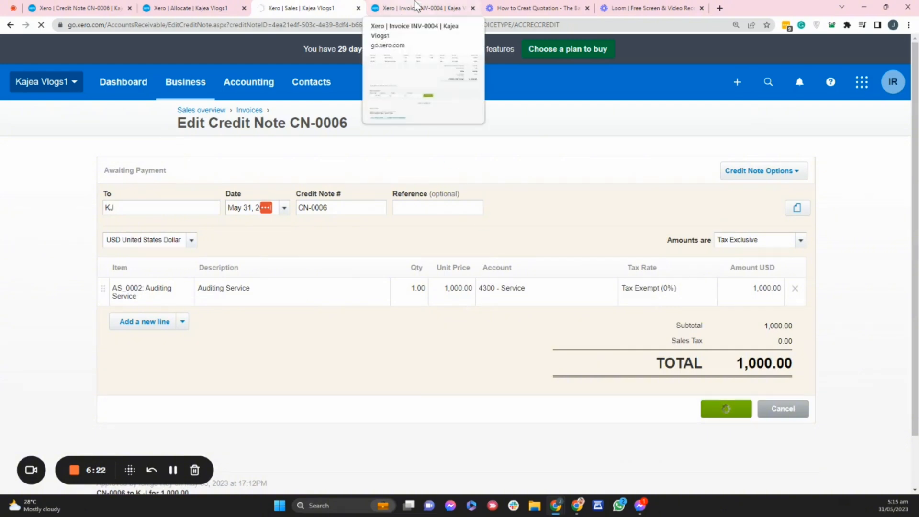
left_click(416, 5)
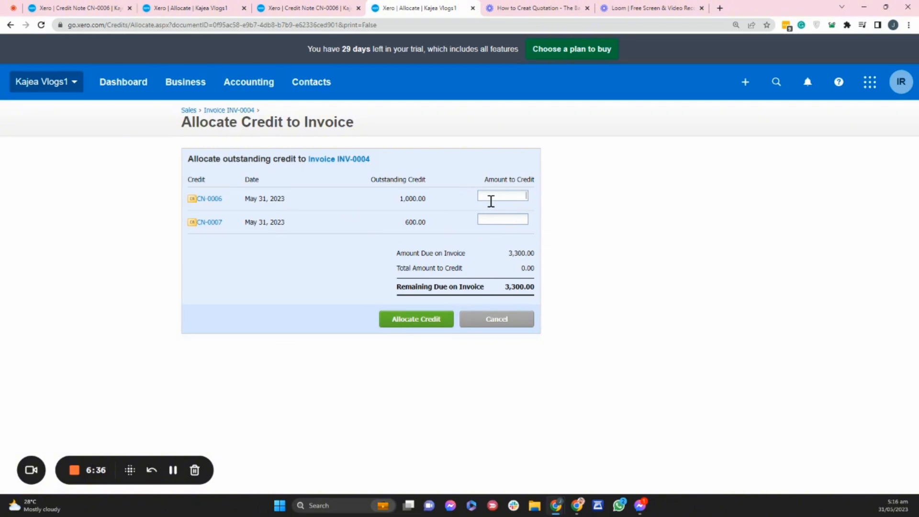
left_click(505, 222)
left_click(284, 275)
left_click(419, 320)
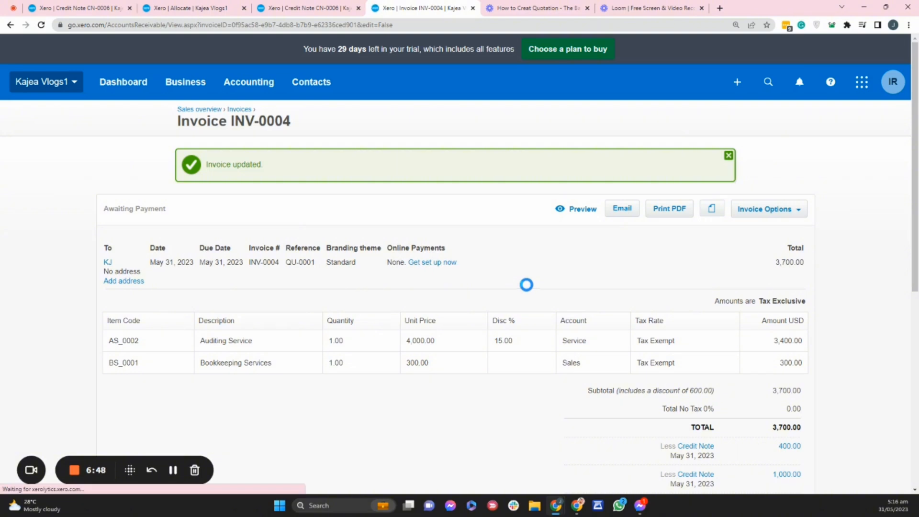
Reload credit note CN-0006 and check its remaining credit
left_click(323, 7)
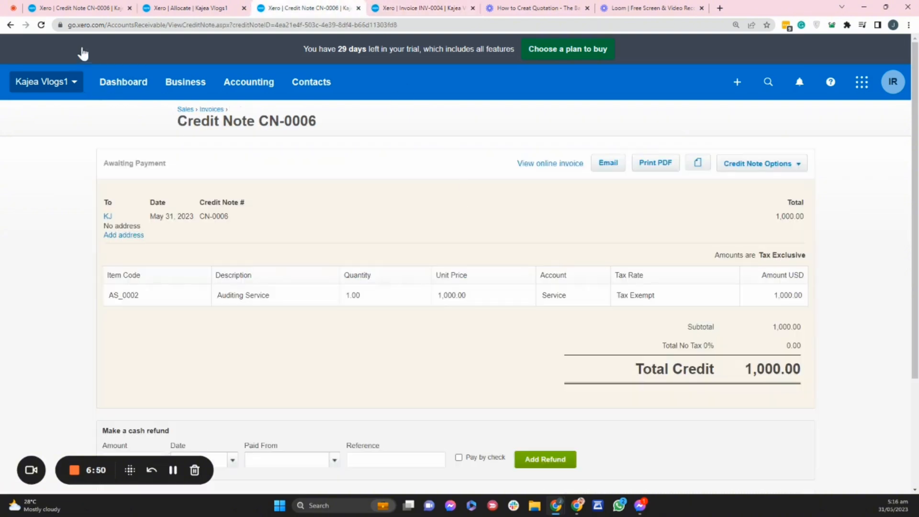
left_click(41, 25)
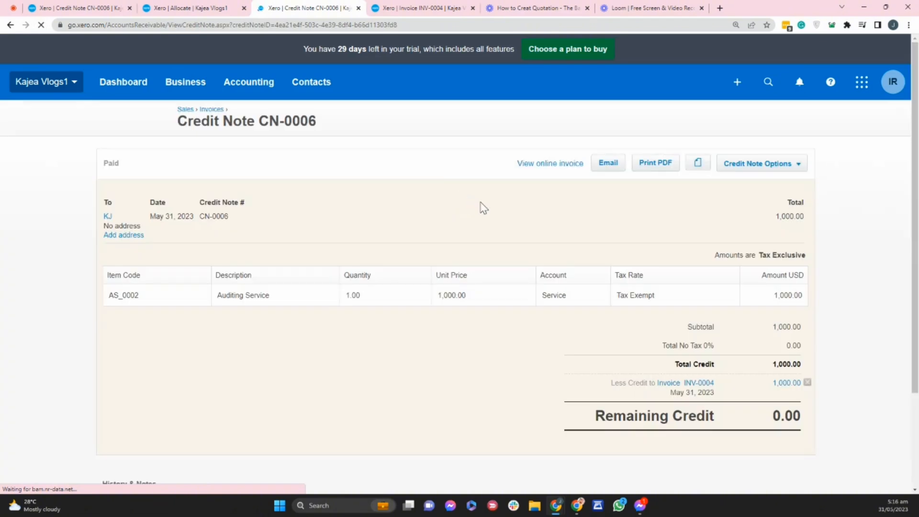
scroll(717, 366, "down", 1)
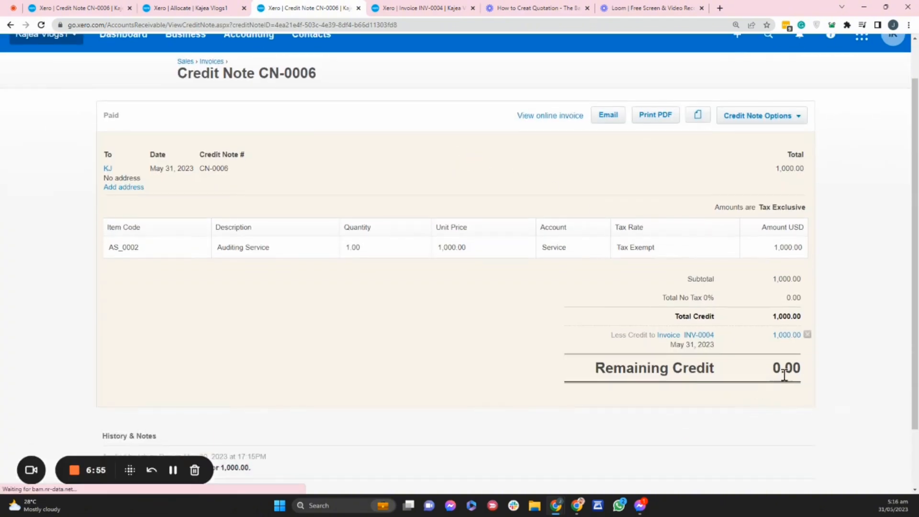
Check the remaining credit and available options of credit note CN-0006, open it for editing to see which fields are editable, and cancel
left_click_drag(773, 372, 814, 322)
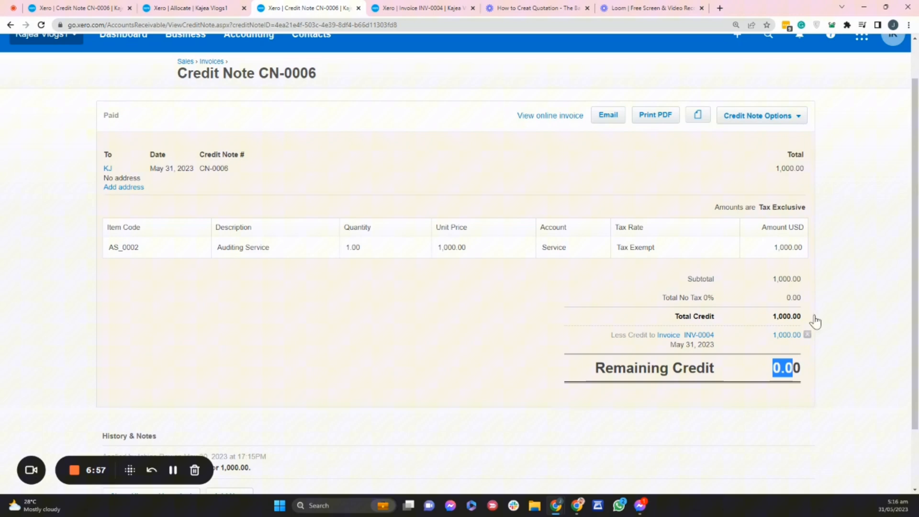
left_click(797, 121)
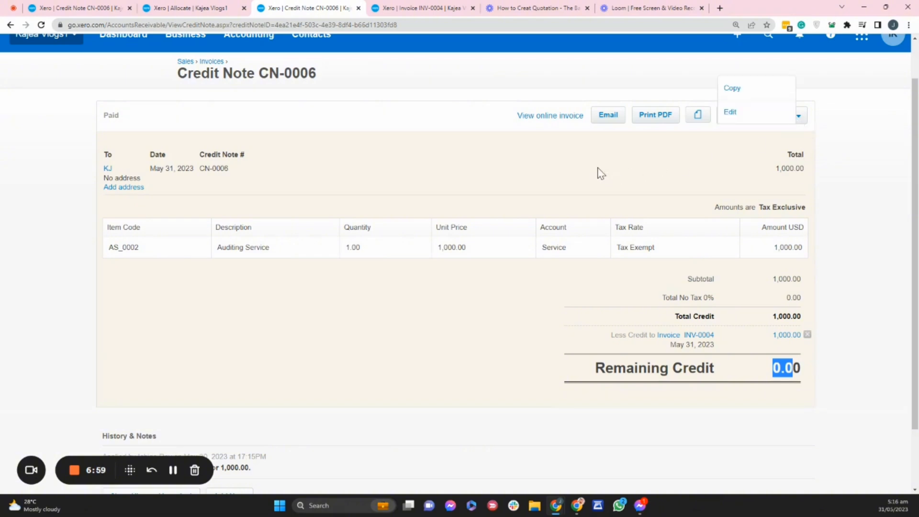
left_click(431, 344)
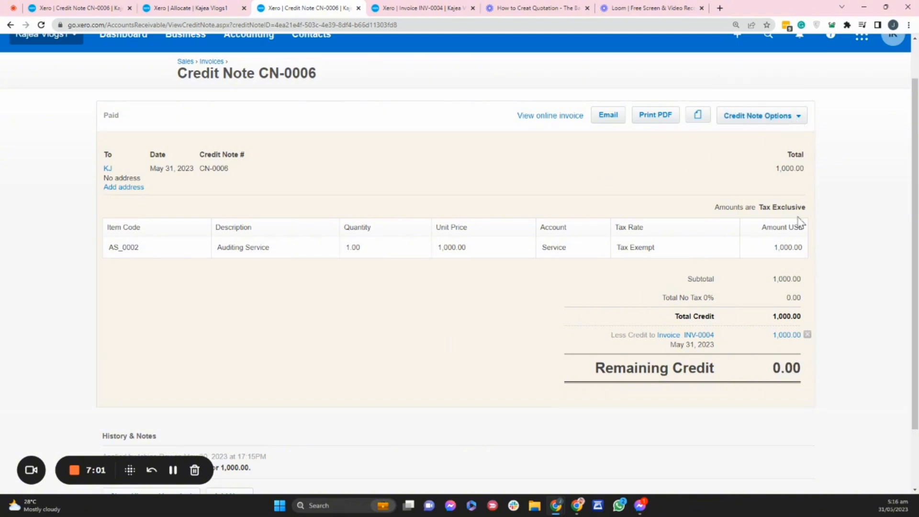
left_click(798, 123)
left_click(753, 165)
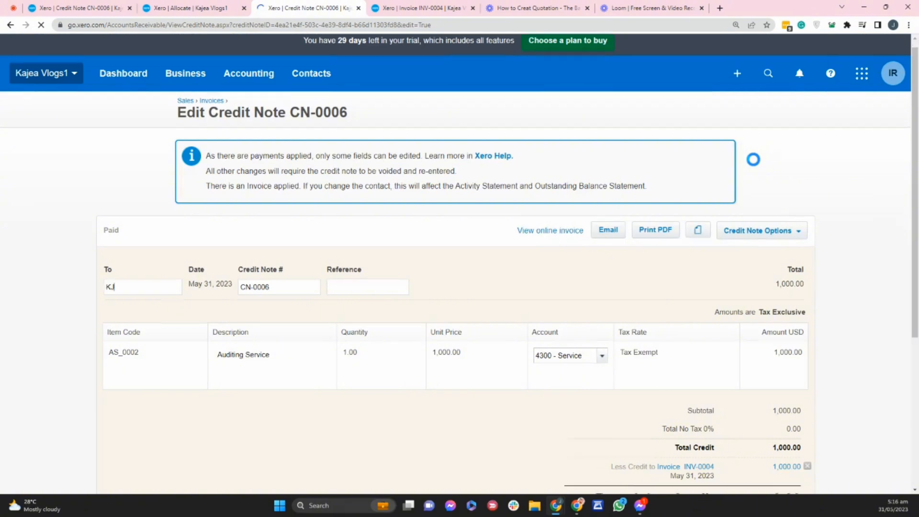
scroll(752, 159, "down", 5)
scroll(752, 159, "up", 5)
scroll(747, 166, "down", 1)
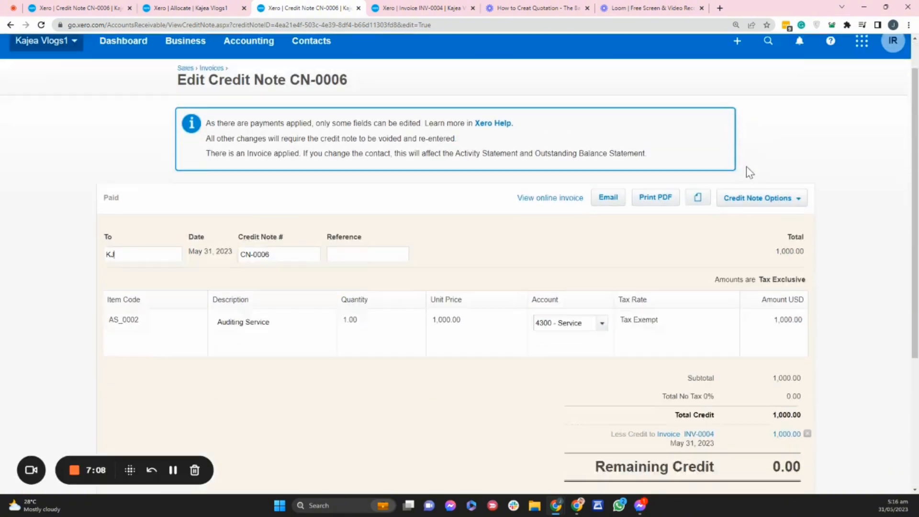
scroll(749, 172, "down", 2)
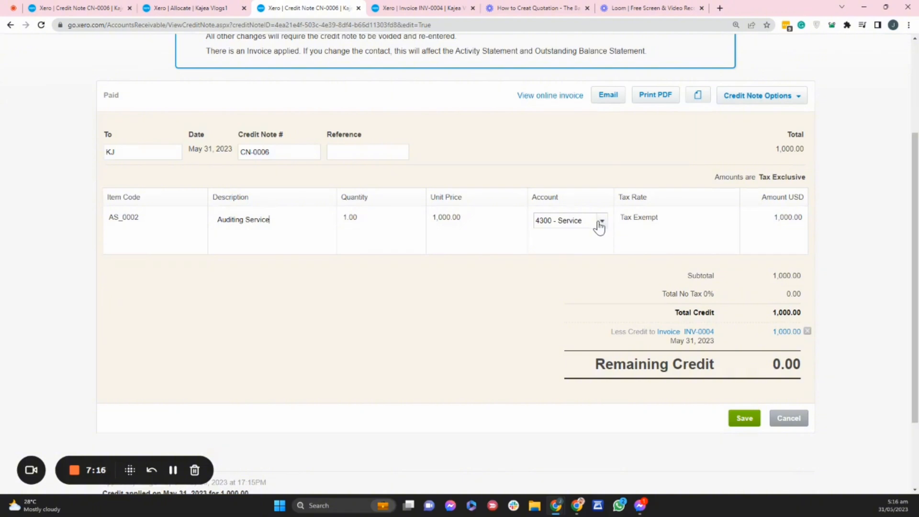
left_click(783, 419)
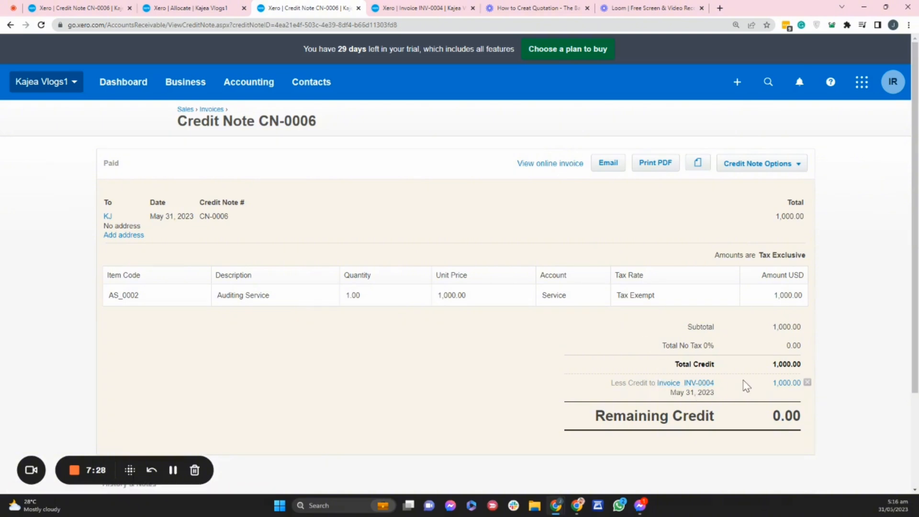
Open invoice INV-0004 from the credit note and return to CN-0006 through its 1,000.00 credit entry
left_click(696, 385)
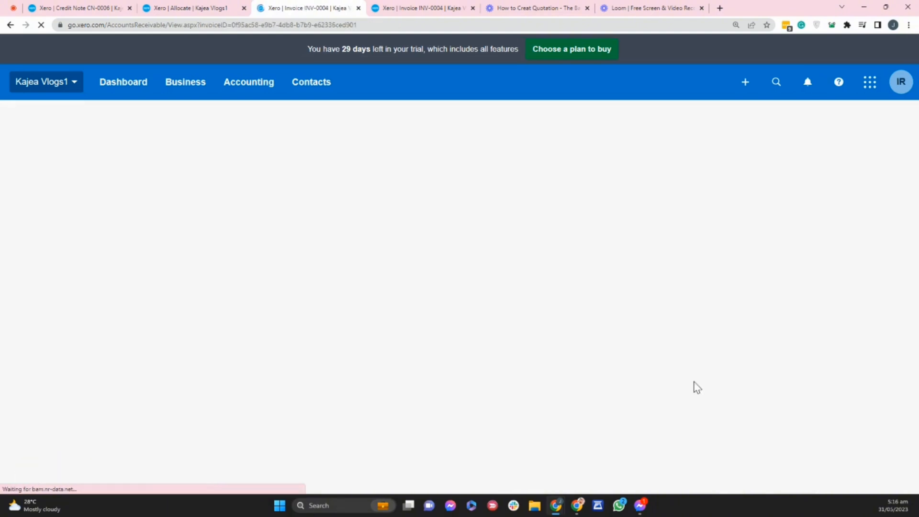
scroll(694, 386, "down", 3)
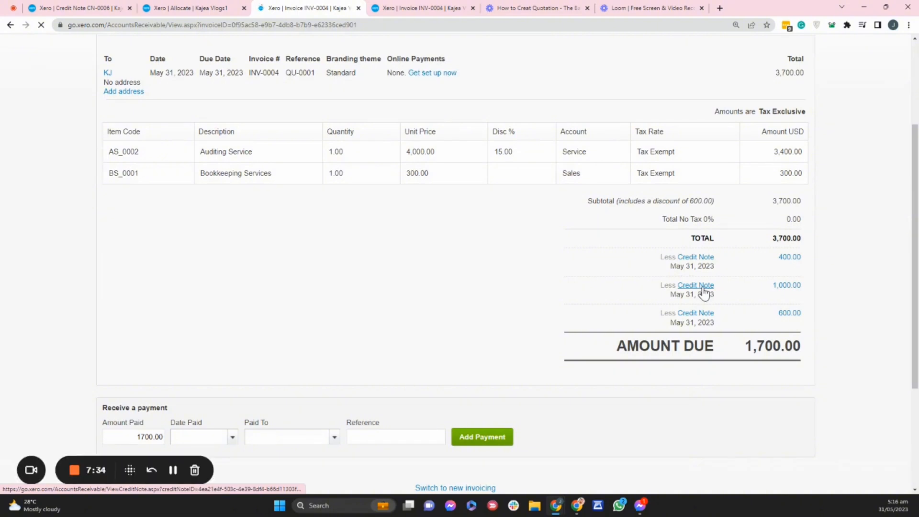
left_click(701, 287)
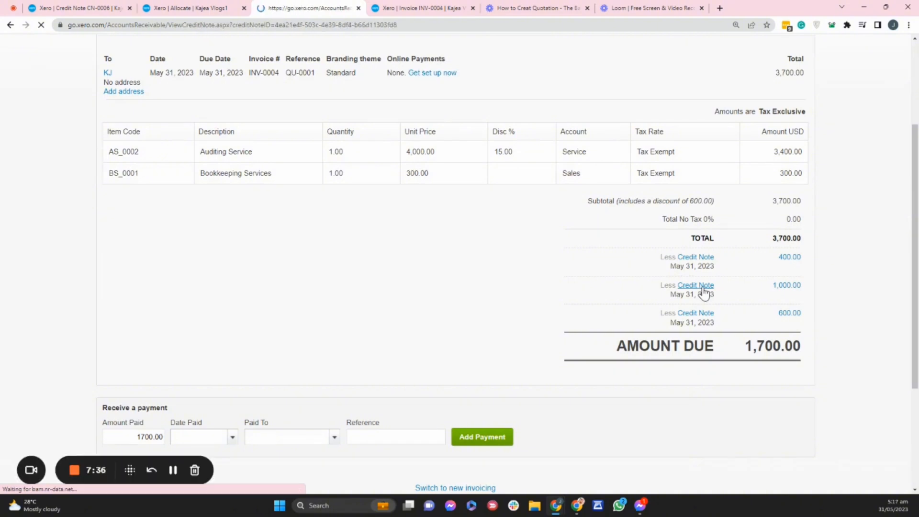
Delete the 1,000.00 credit allocation to invoice INV-0004 from credit note CN-0006
left_click(796, 167)
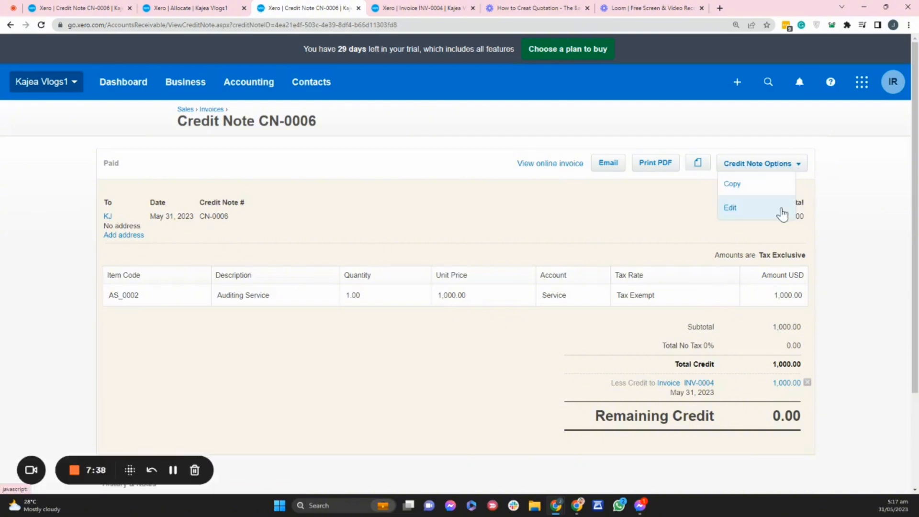
left_click(807, 382)
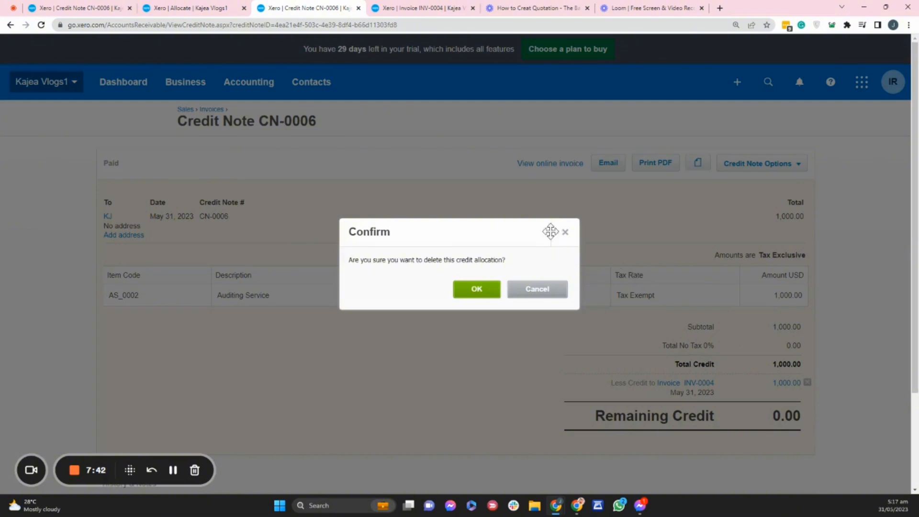
left_click(565, 232)
left_click(808, 382)
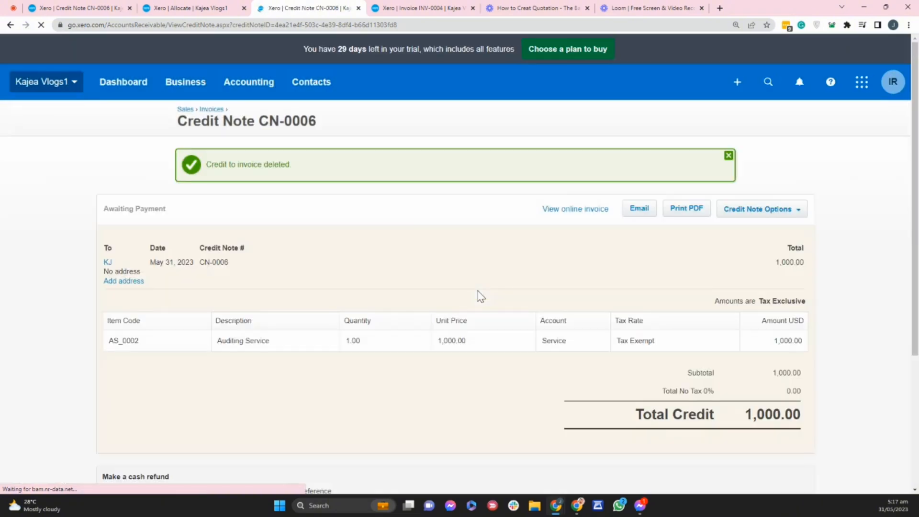
Edit credit note CN-0006 so its line item is BS_0001: Bookkeeping Services, and update it
left_click(796, 217)
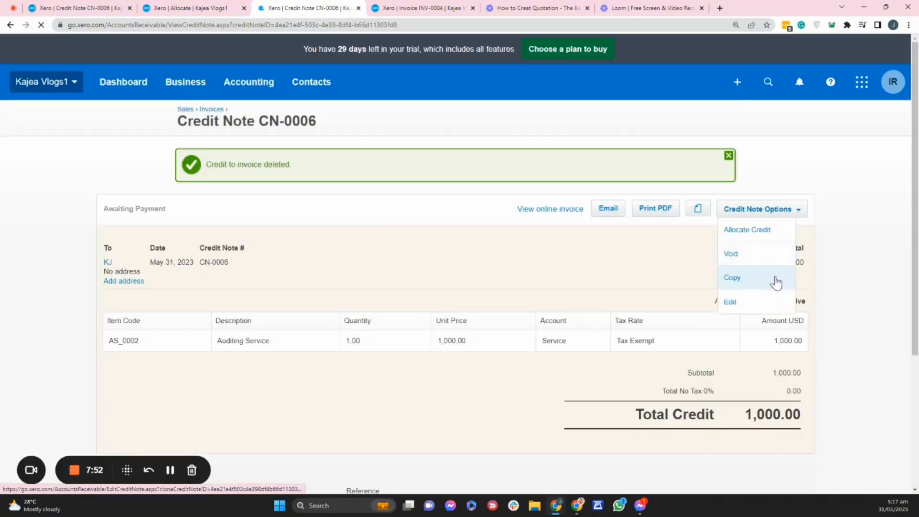
left_click(741, 310)
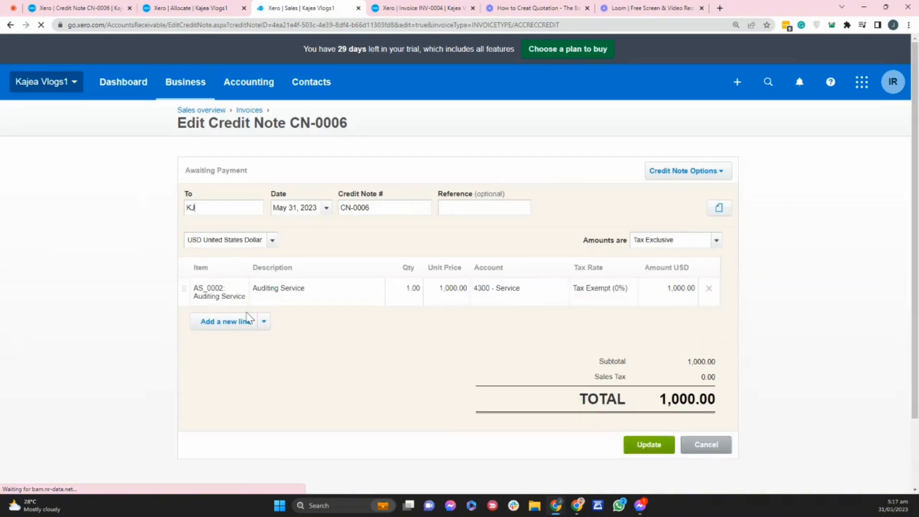
left_click(182, 296)
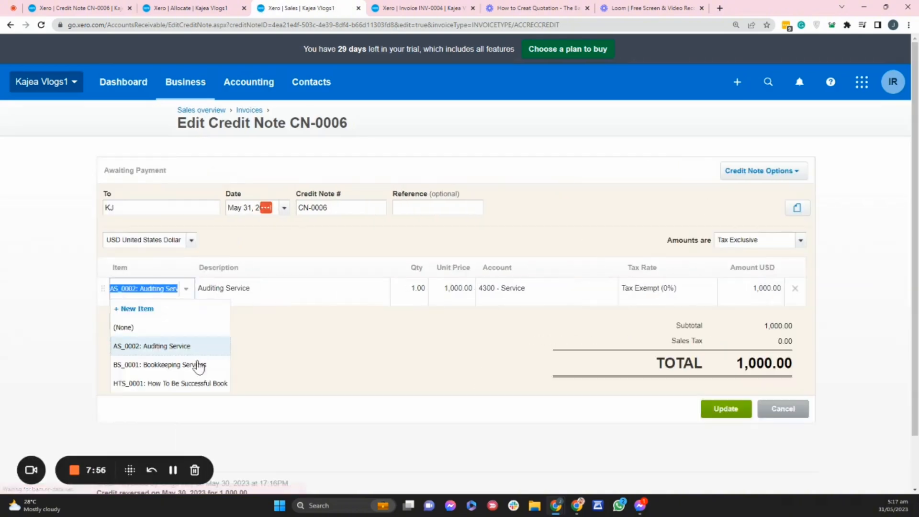
left_click(199, 367)
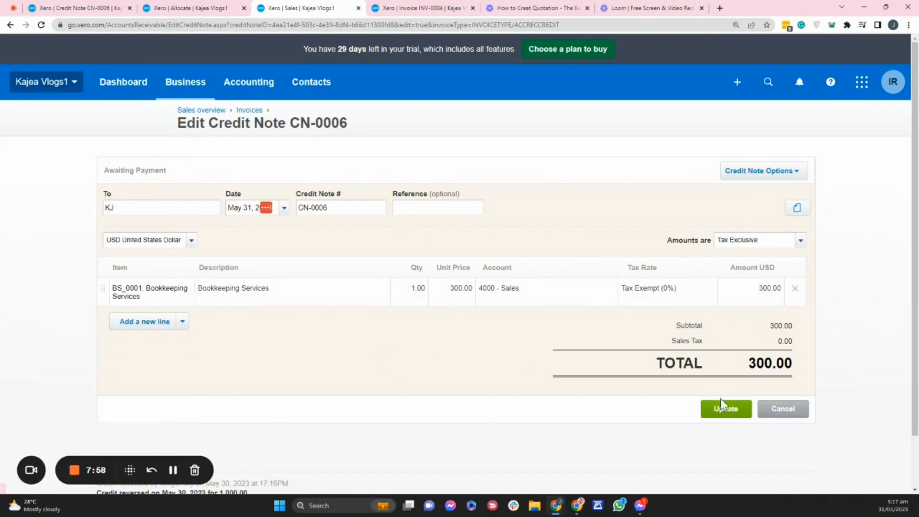
left_click(728, 409)
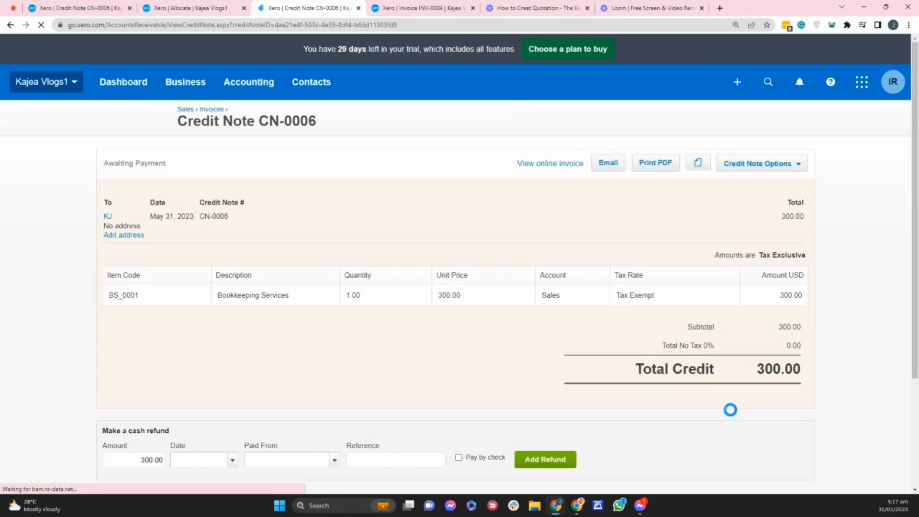
Reload invoice INV-0004, allocate 300 of outstanding credit from CN-0006 to it, and review the invoice's credits
left_click(409, 7)
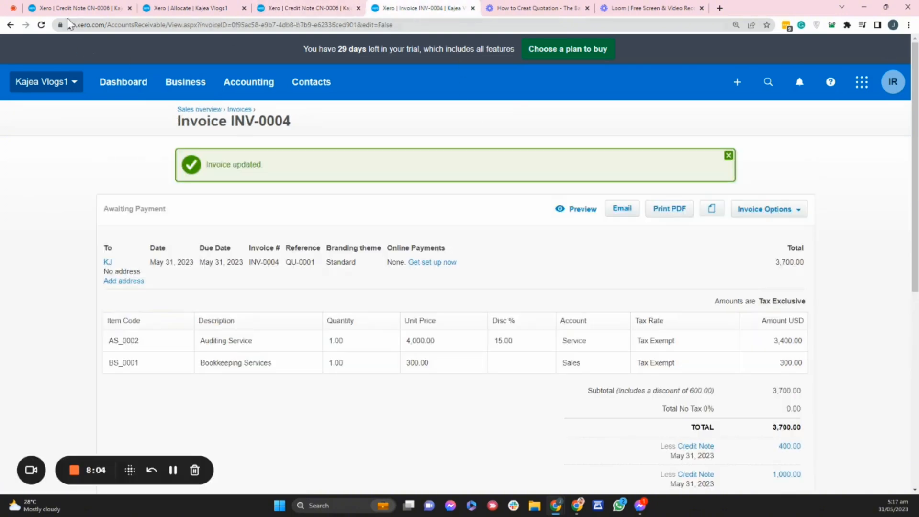
left_click(40, 25)
scroll(480, 201, "down", 3)
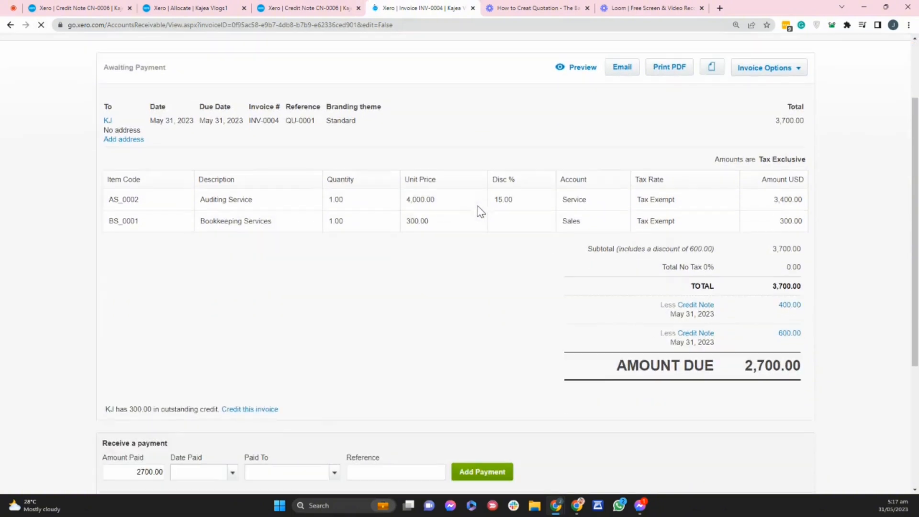
left_click(249, 410)
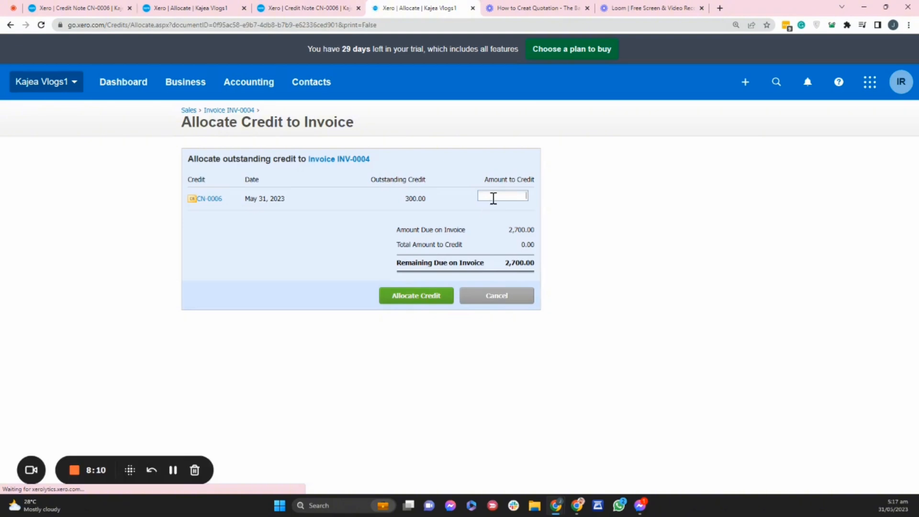
left_click(493, 198)
type("300")
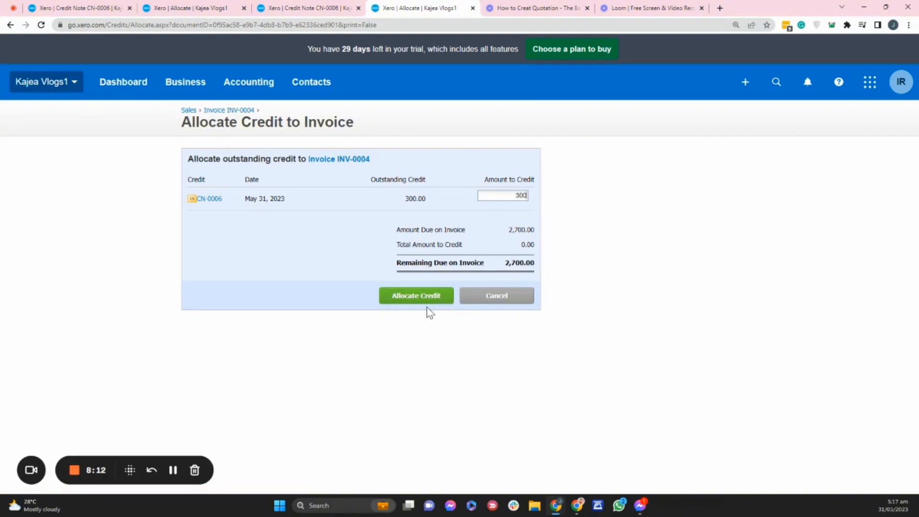
left_click(421, 295)
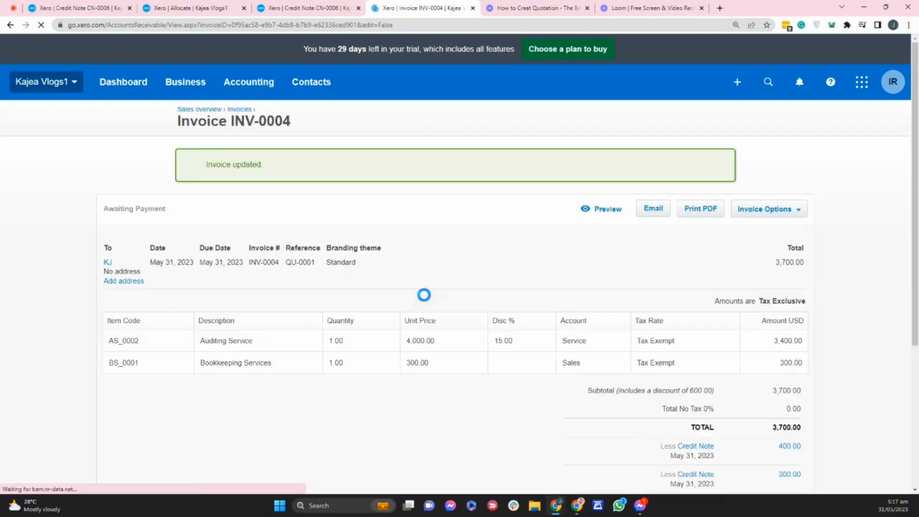
scroll(513, 321, "down", 4)
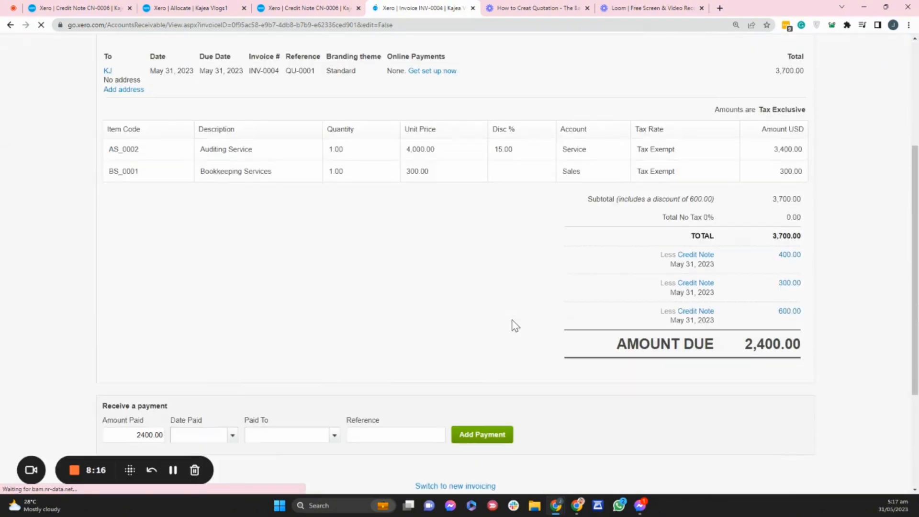
scroll(515, 325, "up", 3)
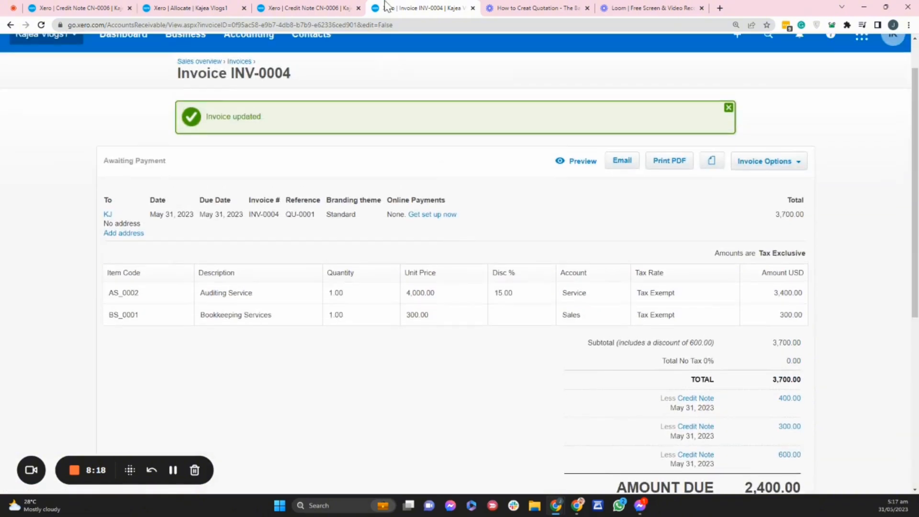
Compare invoice INV-0004 with credit note CN-0006, reload the credit note, and check which options it offers before and after reloading
left_click(292, 8)
left_click(395, 6)
scroll(593, 316, "down", 2)
left_click(323, 7)
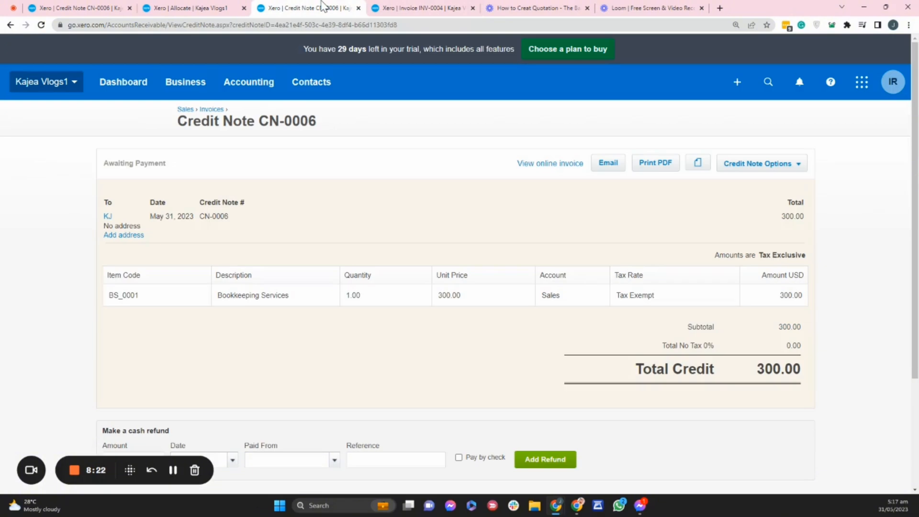
left_click(802, 167)
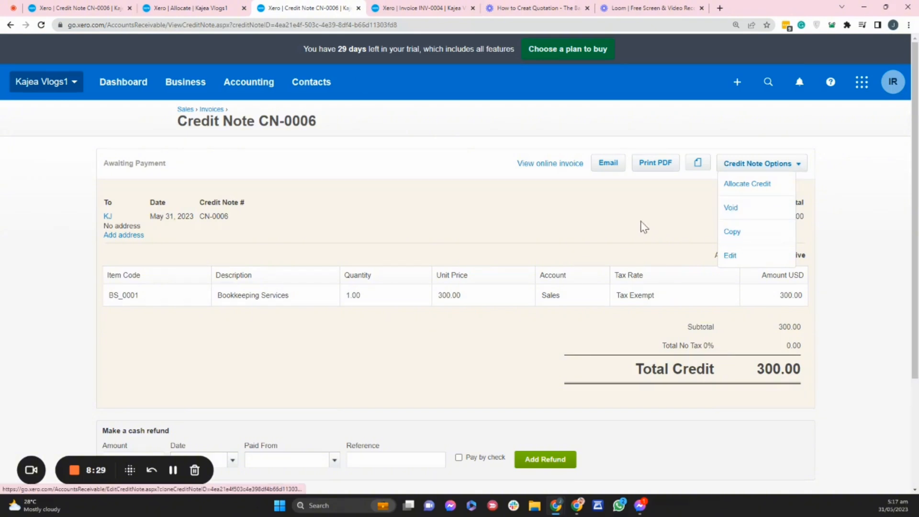
left_click(415, 353)
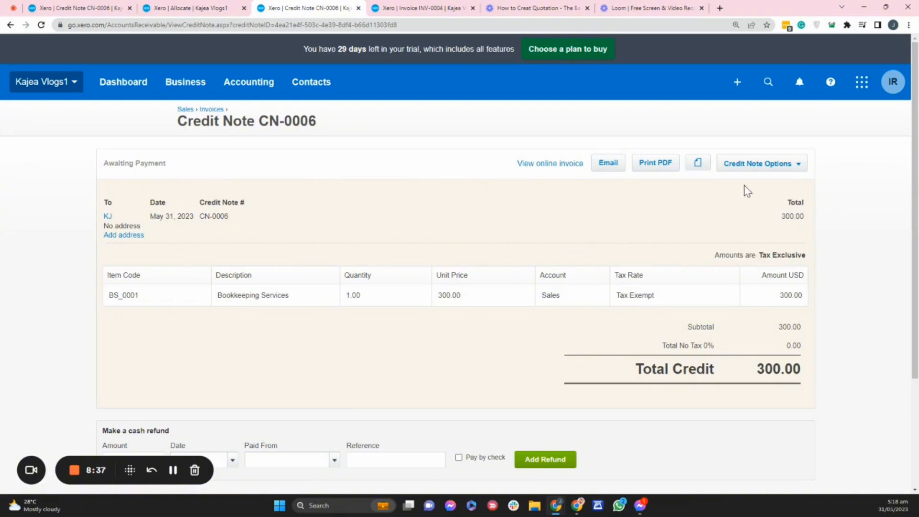
left_click(785, 164)
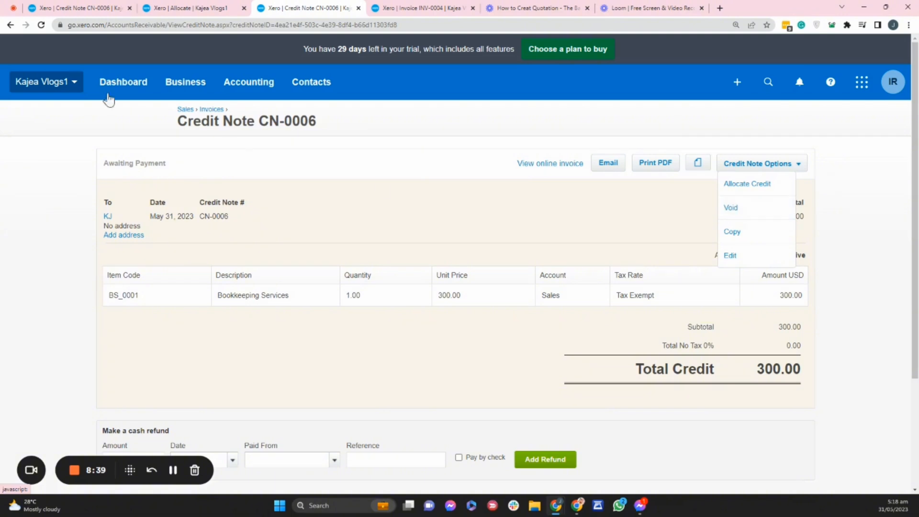
left_click(41, 25)
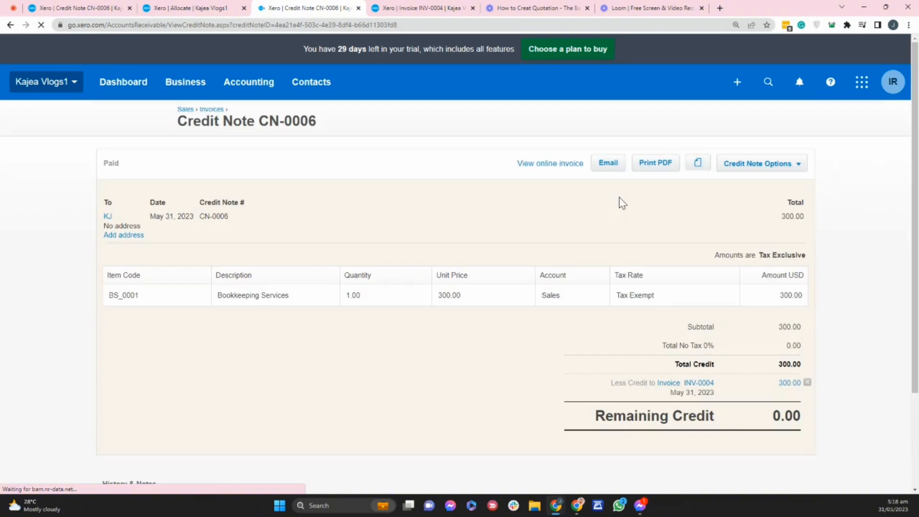
left_click(799, 166)
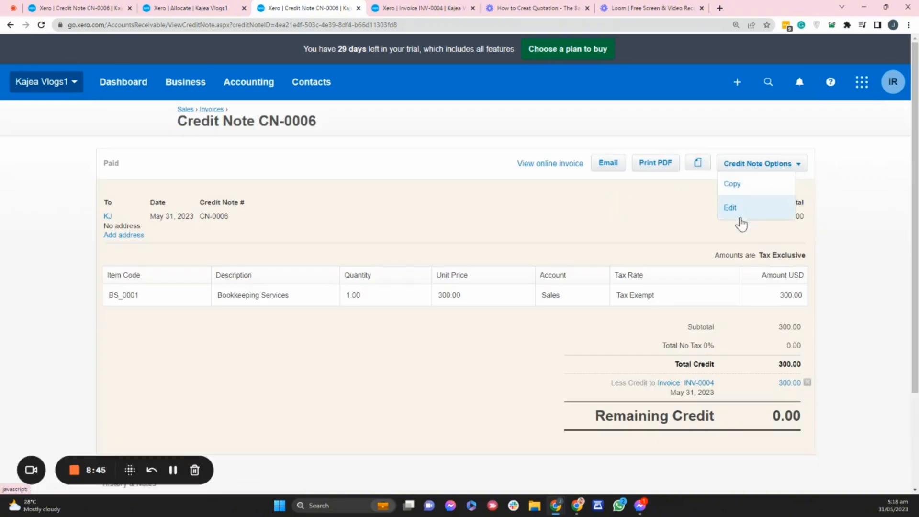
left_click(555, 228)
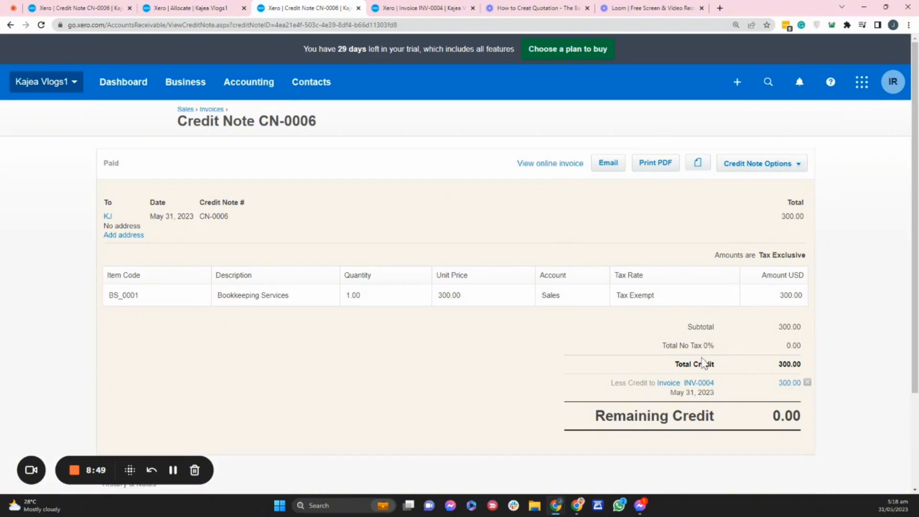
Delete the 300.00 credit allocation to invoice INV-0004 from credit note CN-0006 and void the credit note
left_click(807, 382)
left_click(478, 295)
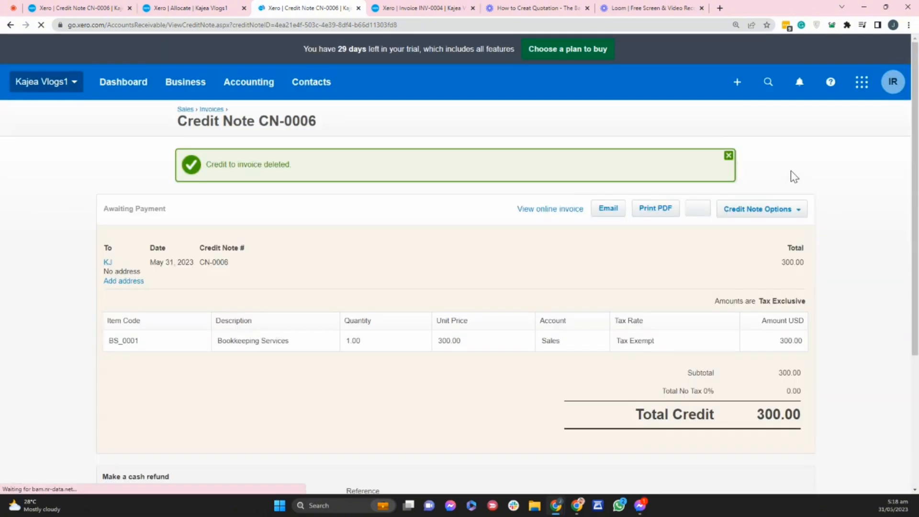
left_click(792, 211)
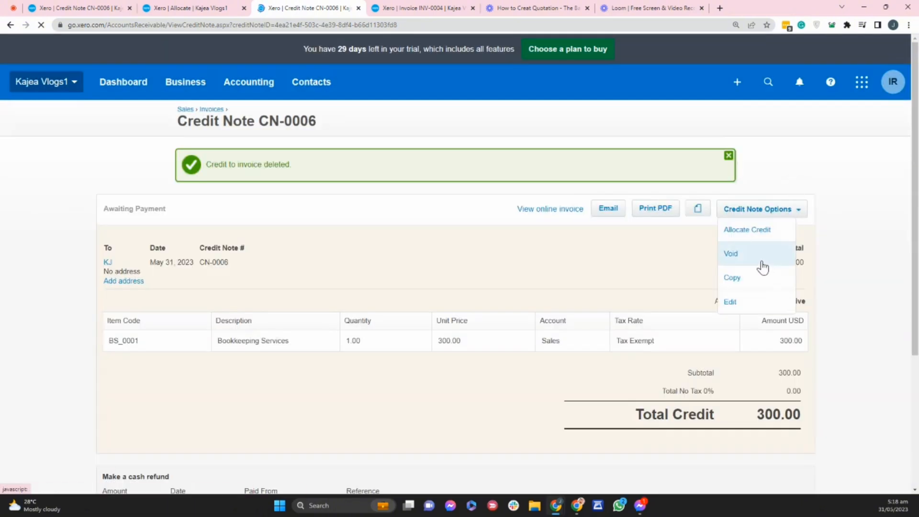
left_click(730, 253)
left_click(477, 291)
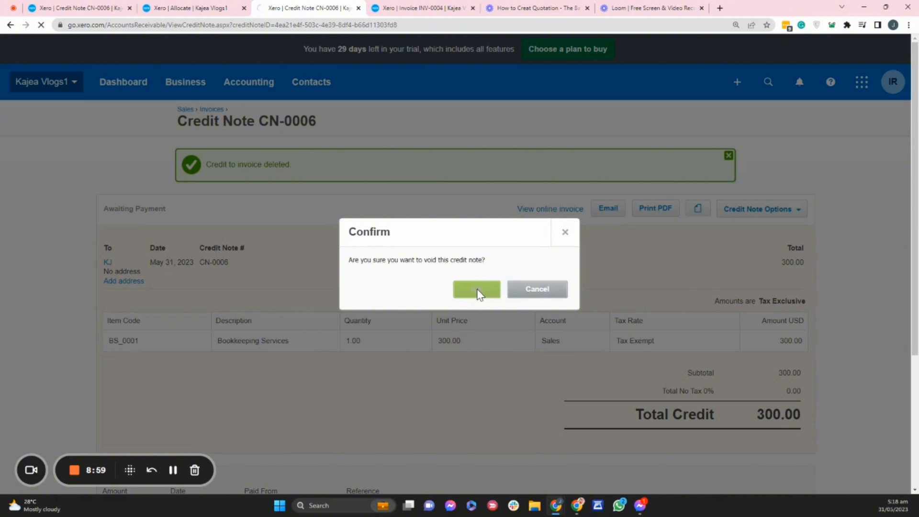